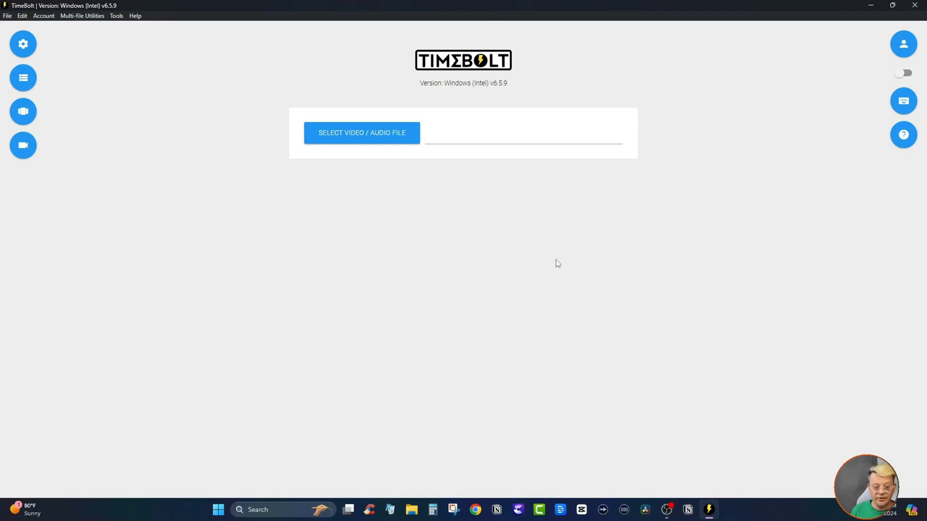
pyautogui.click(904, 74)
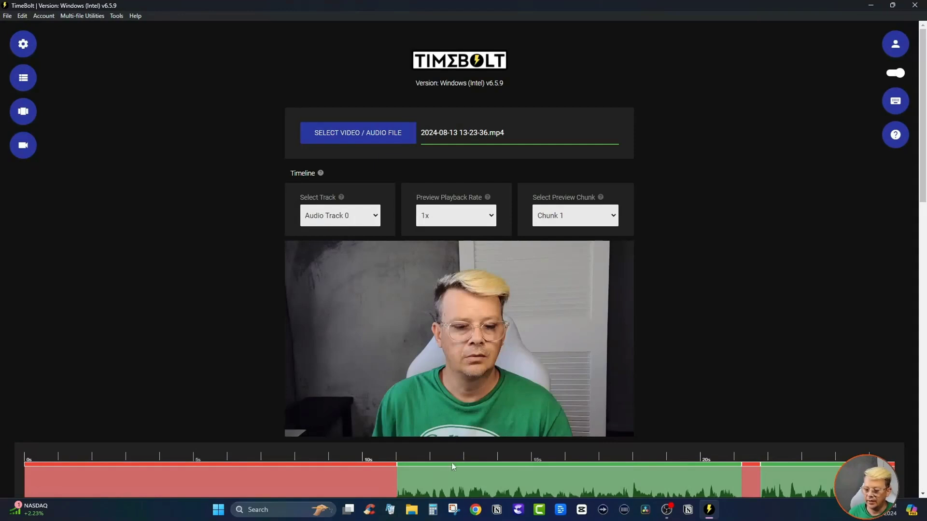
pyautogui.scroll(-2, 459, 451)
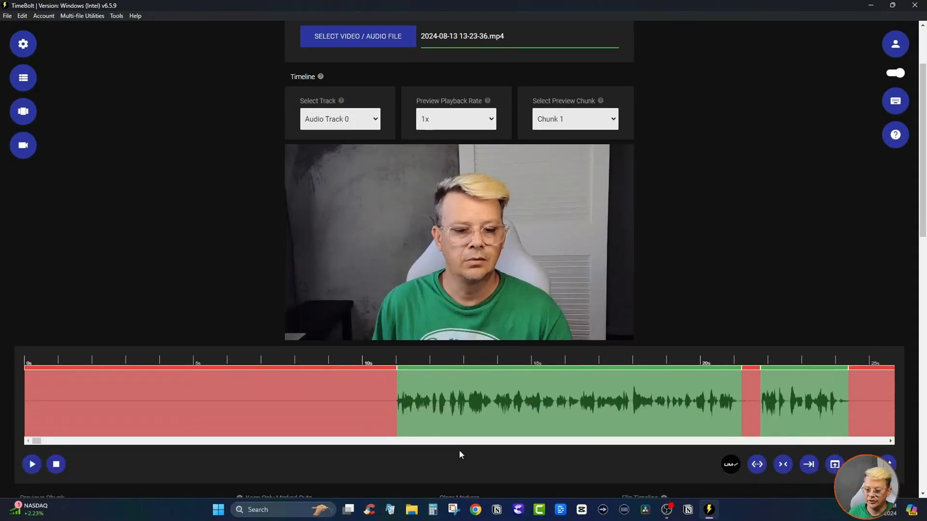
pyautogui.scroll(-1, 459, 450)
pyautogui.scroll(1, 414, 365)
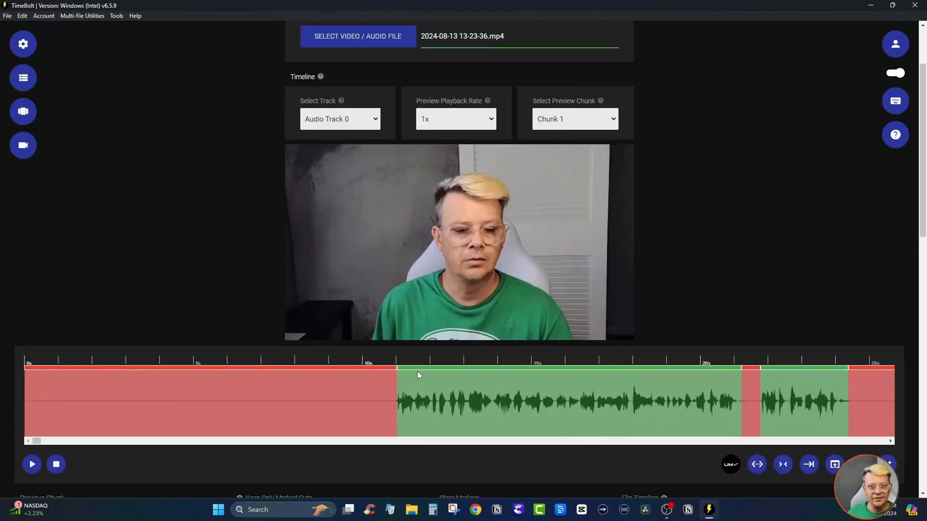
pyautogui.scroll(-1, 434, 379)
pyautogui.scroll(1, 367, 379)
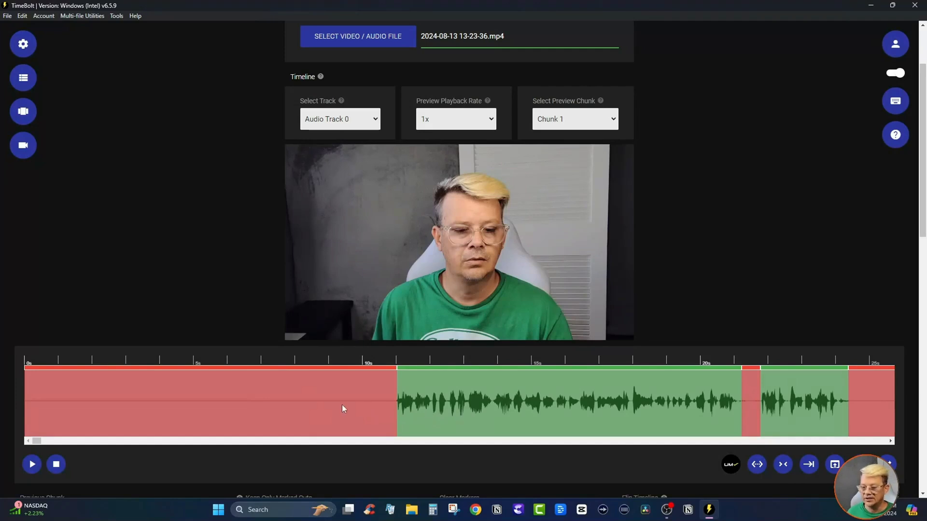
pyautogui.scroll(1, 342, 404)
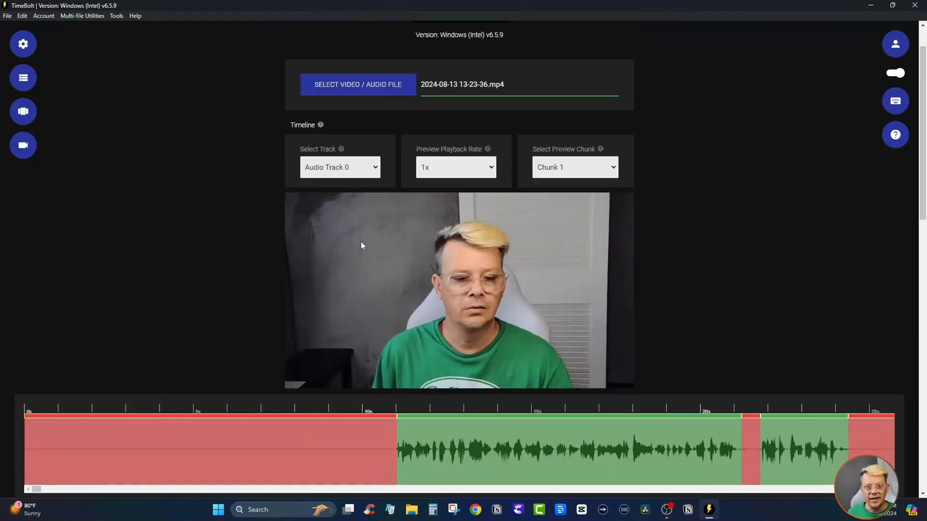
# - Keep Audio Track 0 as the selected track and set the preview playback rate to 1.5x
pyautogui.click(376, 167)
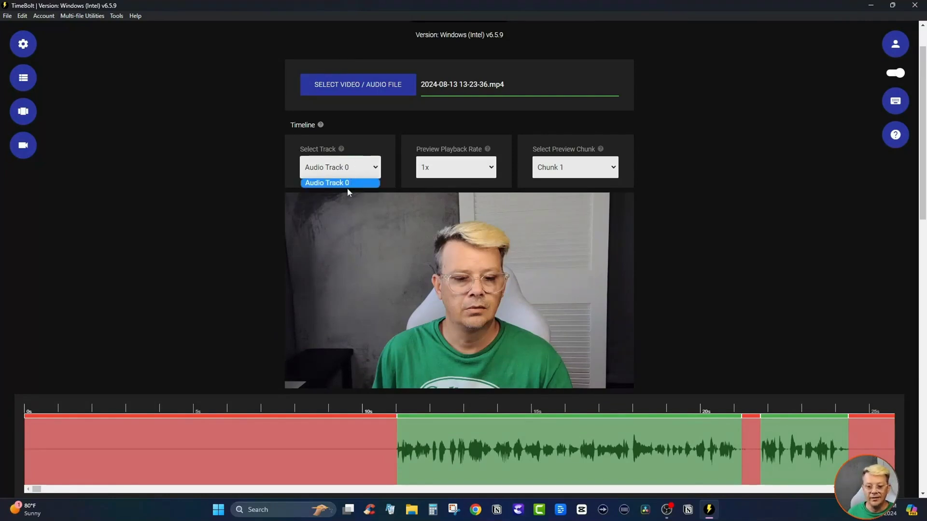
pyautogui.click(350, 167)
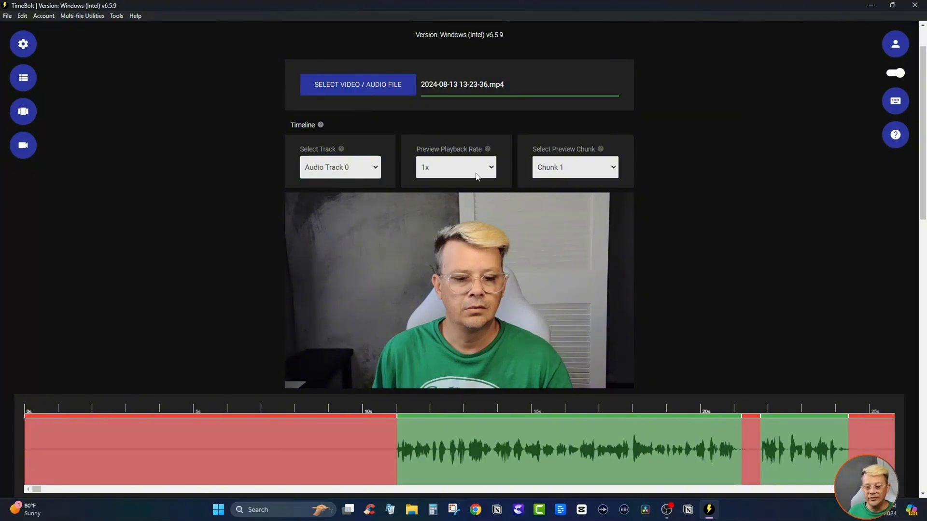
pyautogui.click(496, 168)
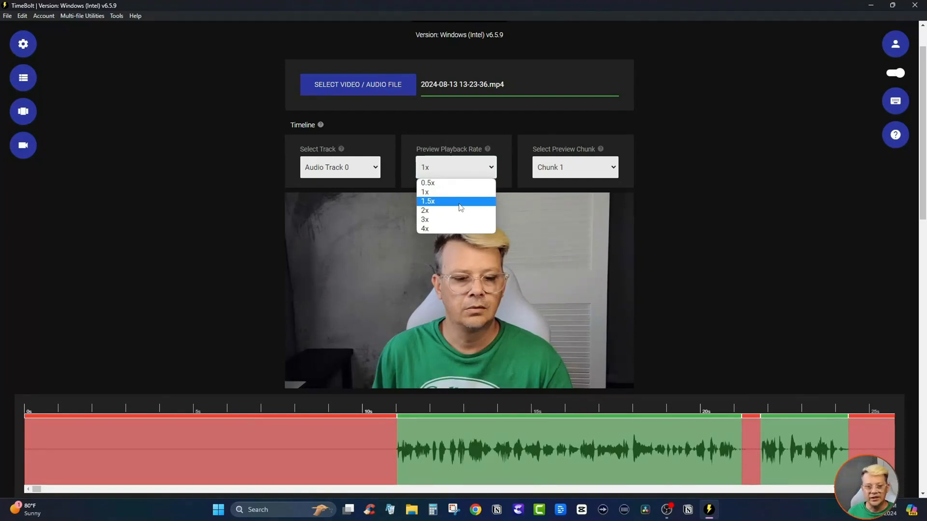
pyautogui.click(586, 163)
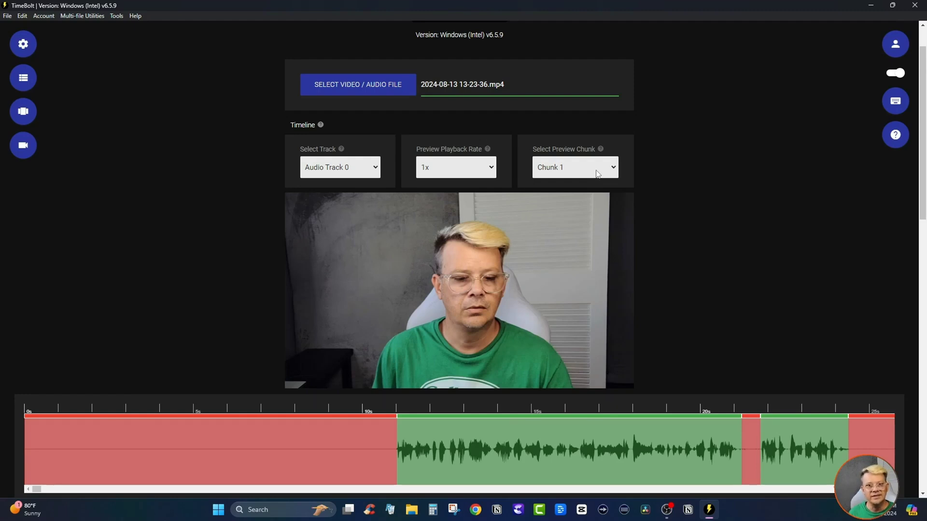
pyautogui.scroll(-2, 598, 174)
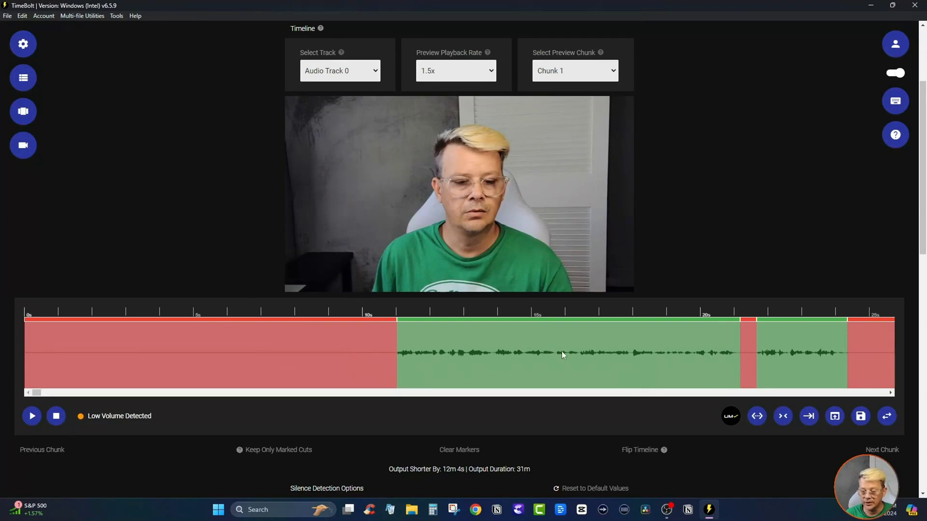
# - Examine the silence detection options for sound level, silence length, ignored detections, and left and right padding against the timeline
pyautogui.scroll(-5, 561, 352)
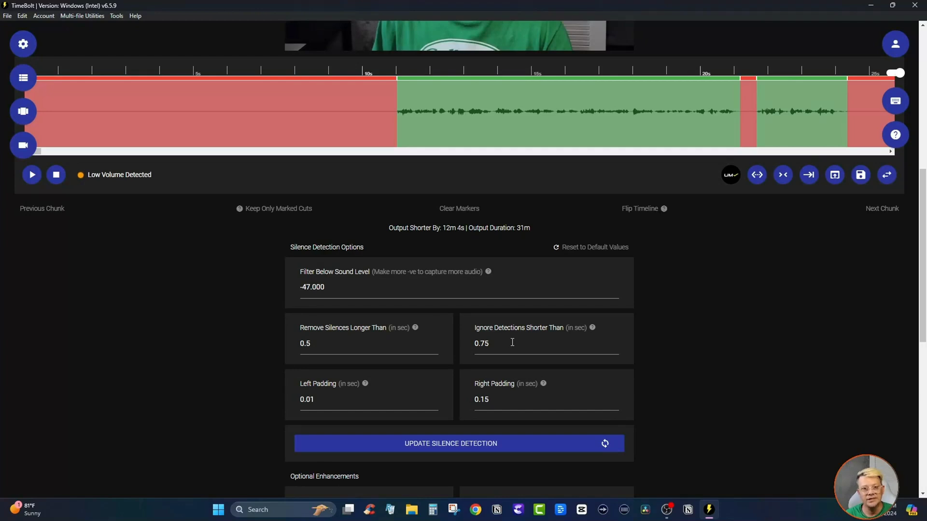
pyautogui.scroll(2, 350, 384)
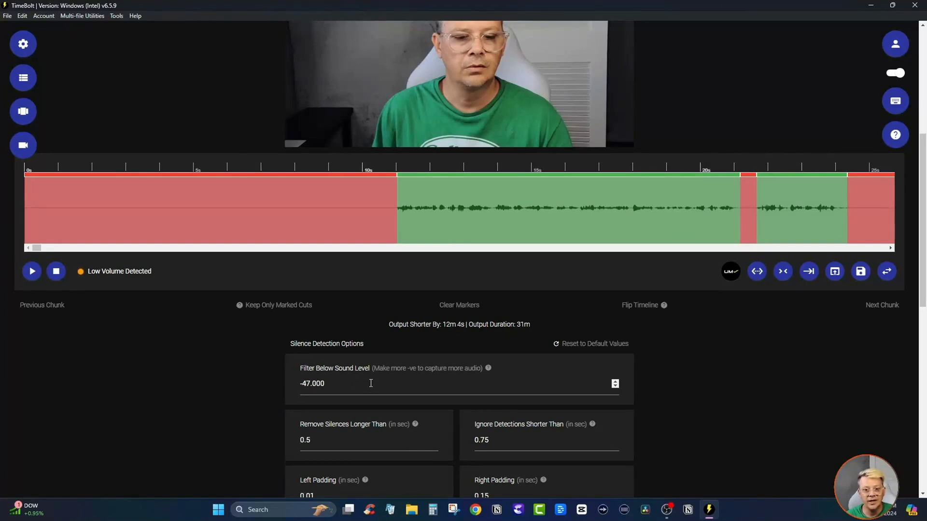
pyautogui.scroll(3, 370, 383)
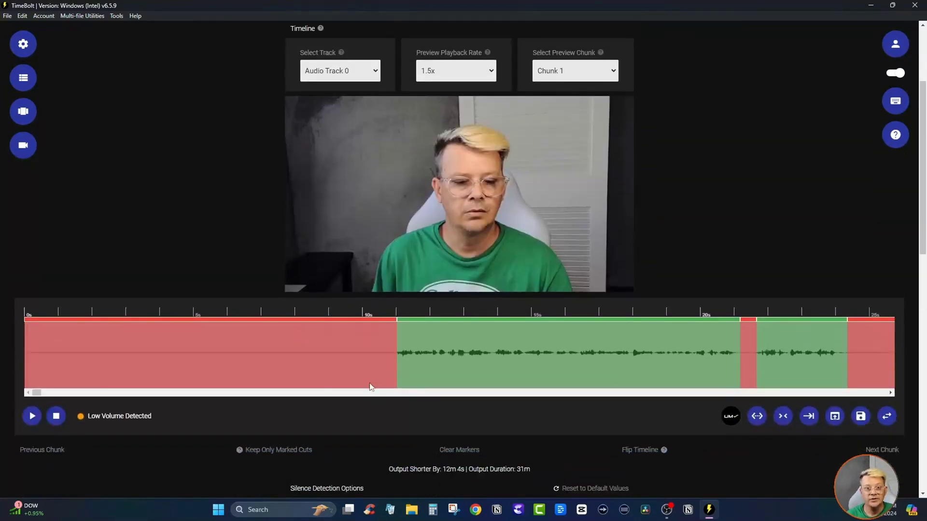
pyautogui.scroll(-3, 370, 386)
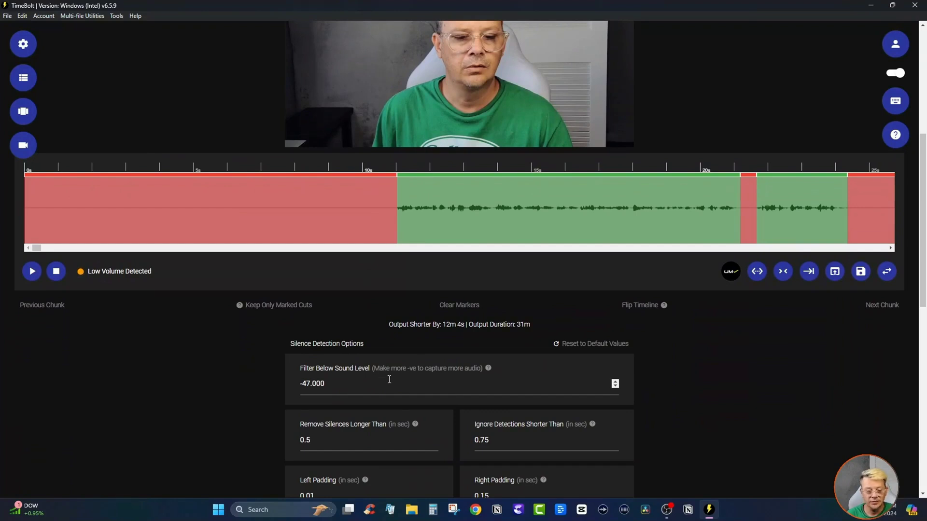
pyautogui.scroll(-1, 396, 377)
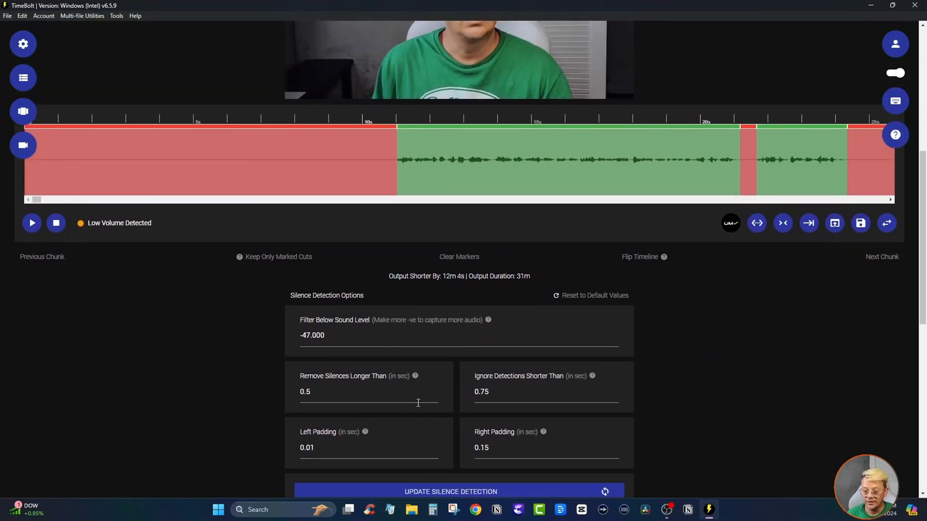
pyautogui.scroll(-1, 418, 402)
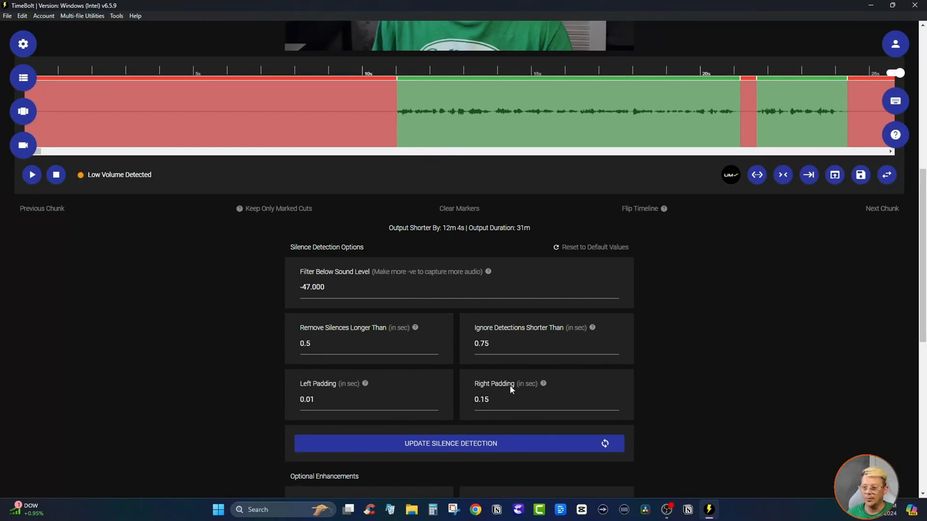
# - Preview playback from about 23 seconds across the removed silence into the following spoken section
pyautogui.scroll(4, 512, 390)
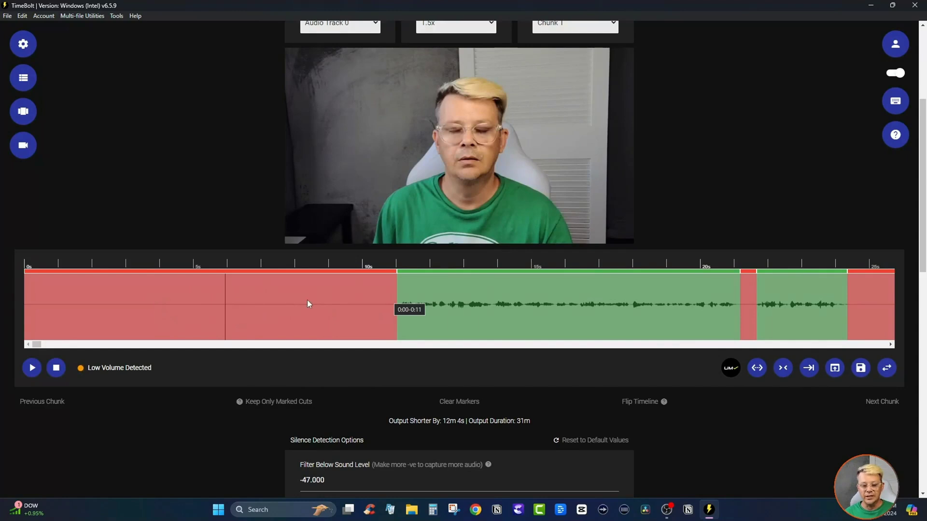
pyautogui.click(804, 296)
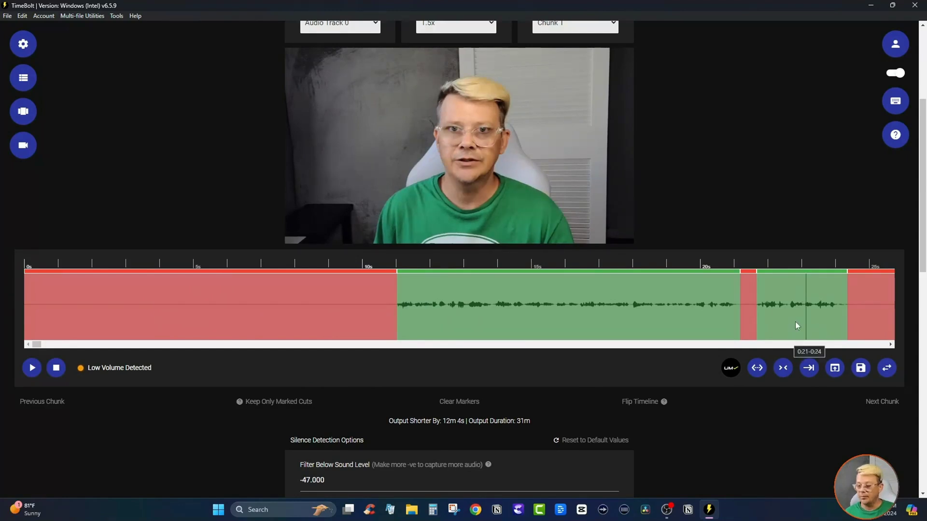
pyautogui.press('space')
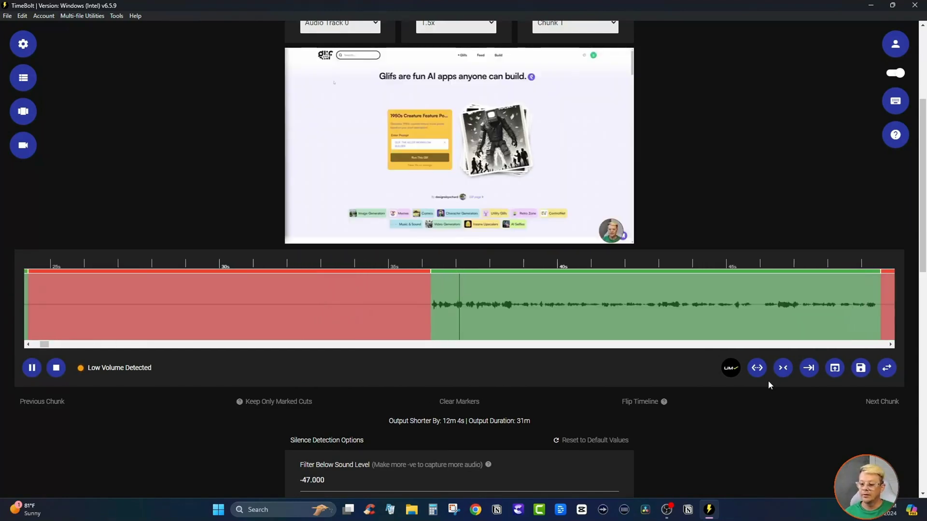
pyautogui.press('space')
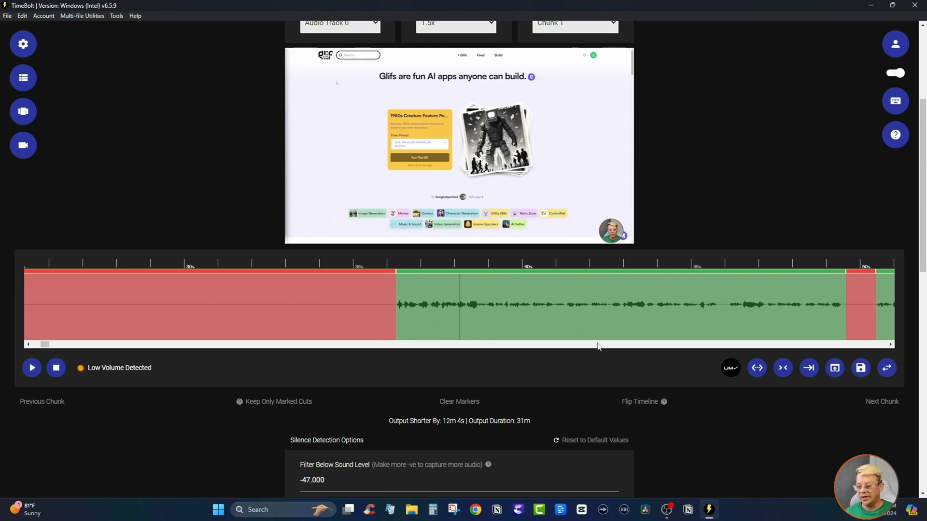
# - Flip the timeline, preview the silent section at about 29 seconds, and flip the timeline back
pyautogui.click(645, 403)
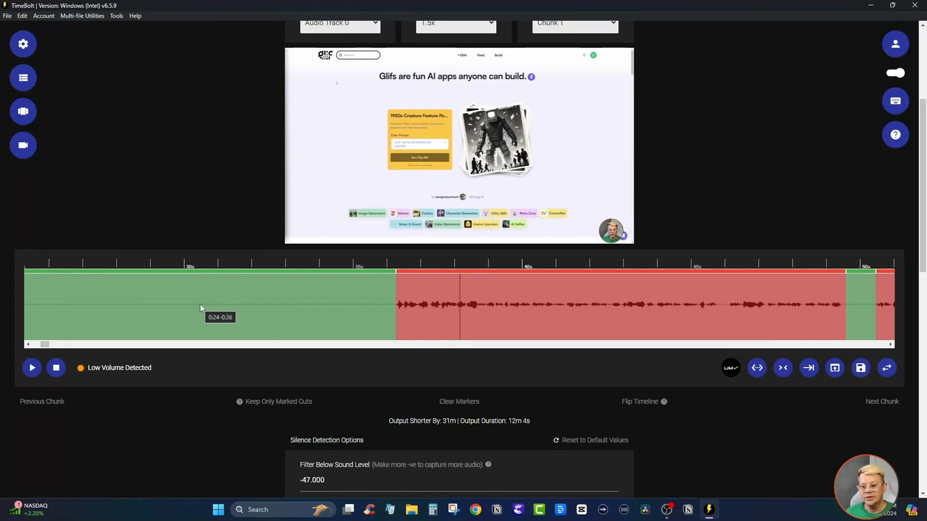
pyautogui.click(161, 312)
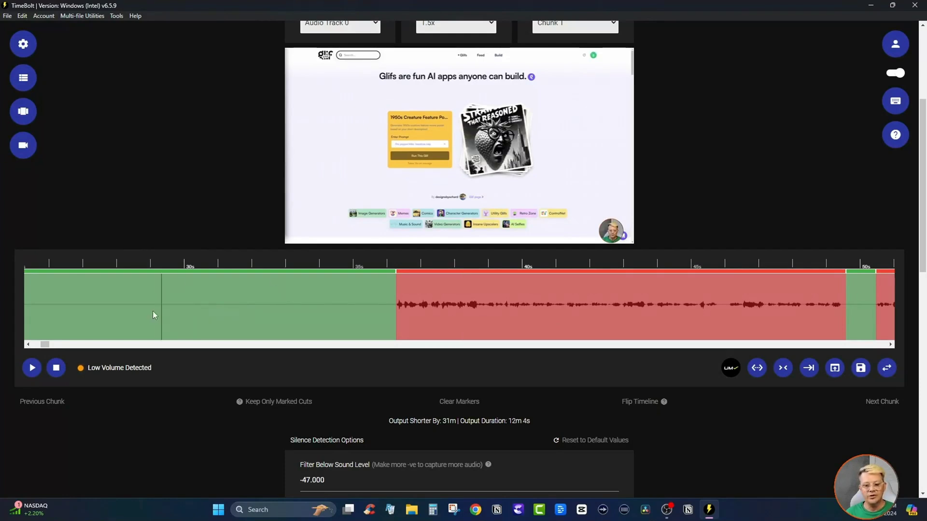
pyautogui.press('space')
pyautogui.press('space')
pyautogui.scroll(-1, 641, 358)
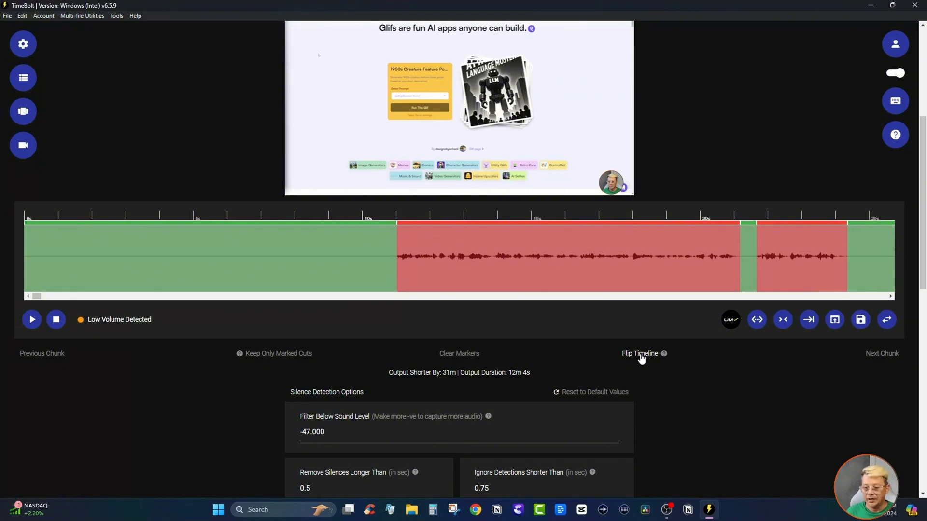
pyautogui.click(641, 356)
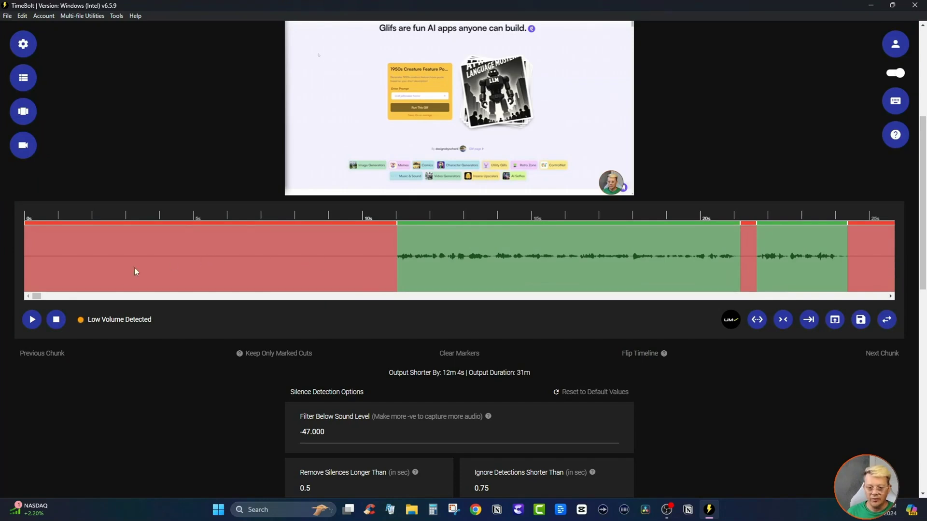
# - Try toggling the short silence near 21 seconds and the spoken section near 45 seconds between kept and removed
pyautogui.click(749, 250)
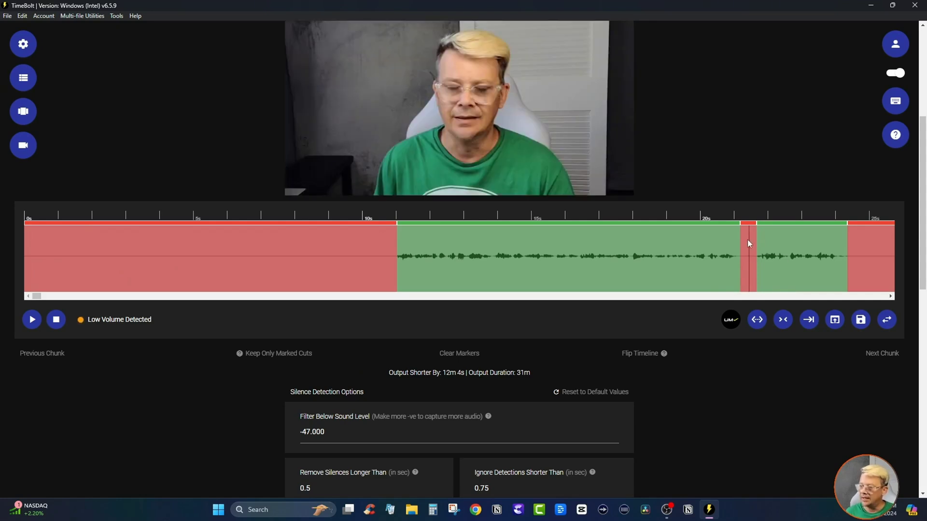
pyautogui.click(750, 262)
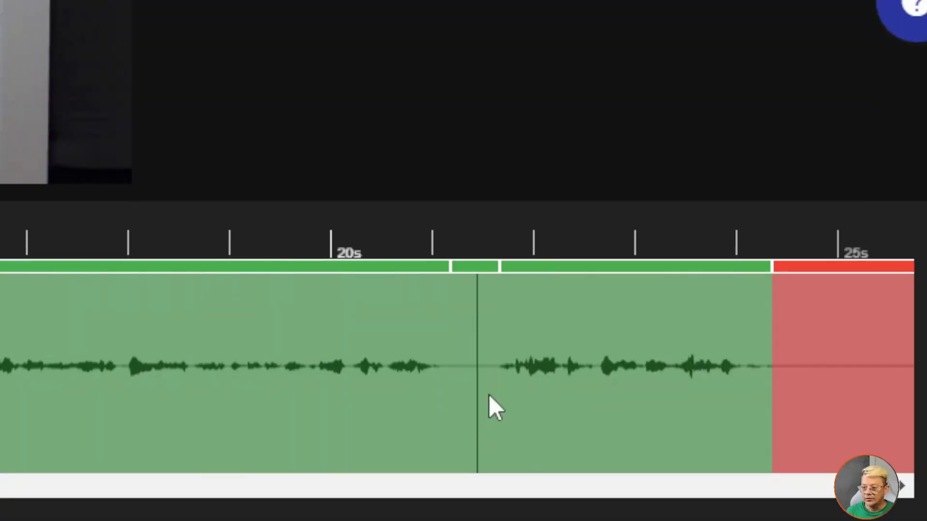
pyautogui.click(476, 283)
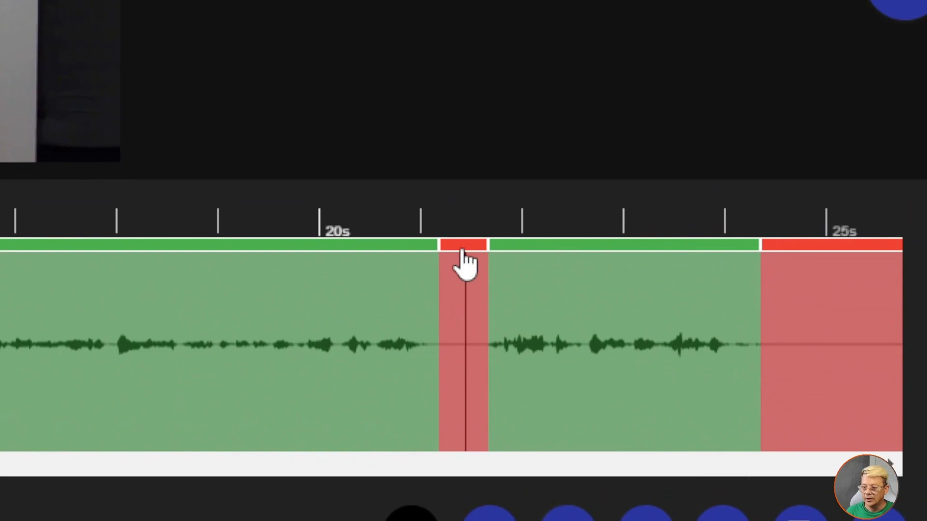
pyautogui.click(462, 249)
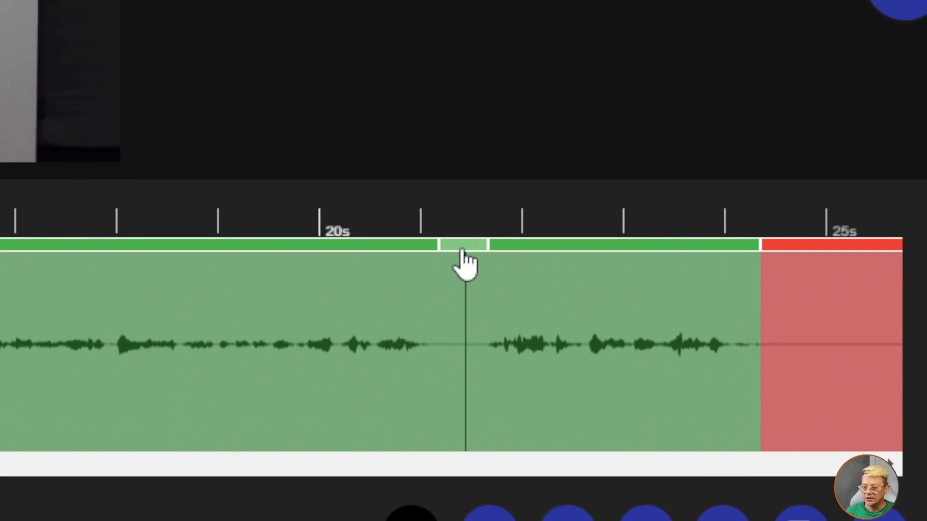
pyautogui.click(462, 246)
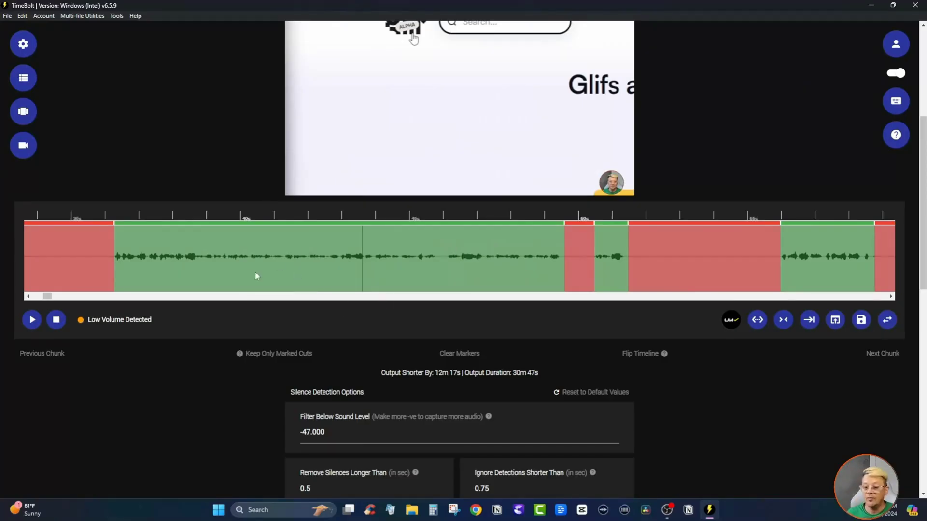
pyautogui.click(418, 271)
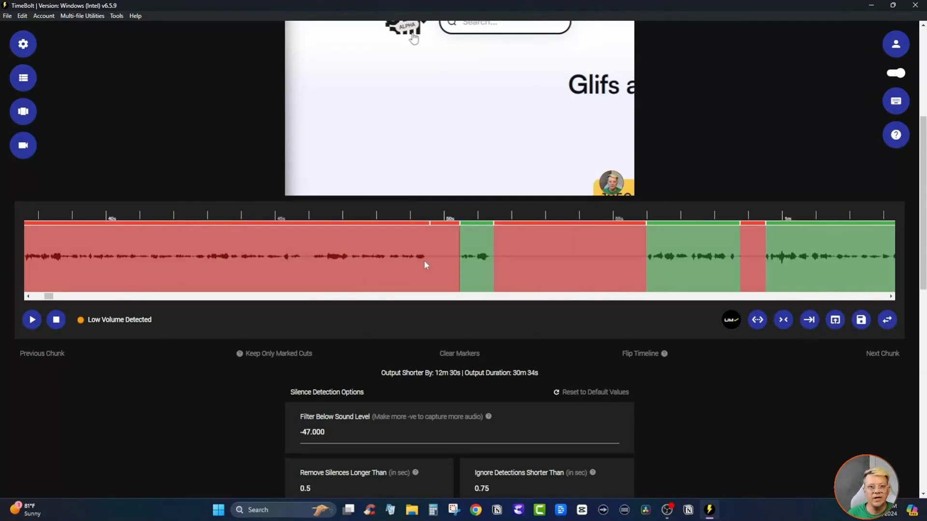
# - Preview the removed section from about 1m 9s to check its short isolated sound
pyautogui.moveTo(53, 296); pyautogui.dragTo(57, 296)
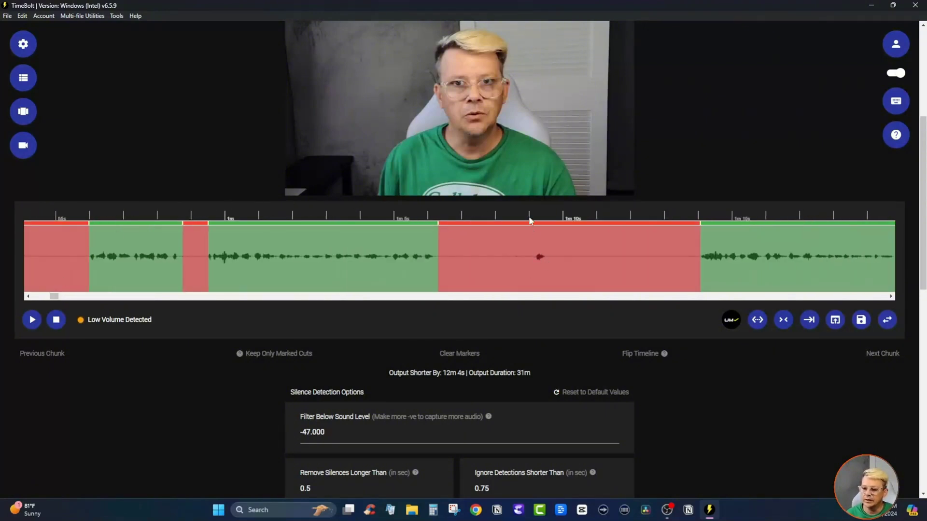
pyautogui.click(527, 269)
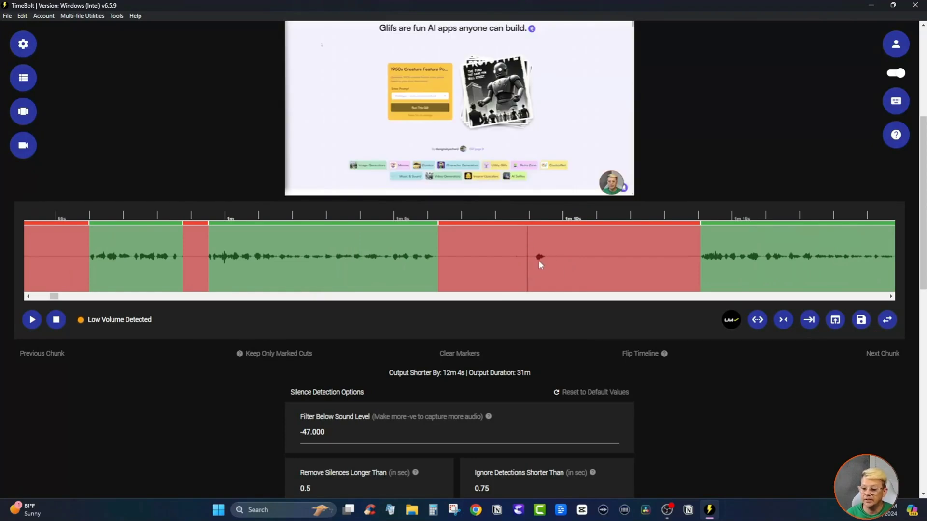
pyautogui.press('space')
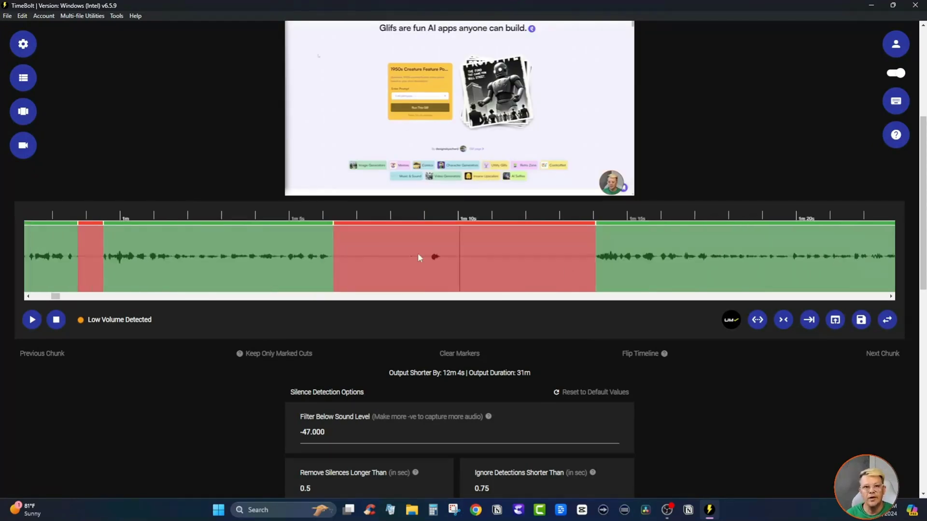
pyautogui.scroll(-2, 459, 239)
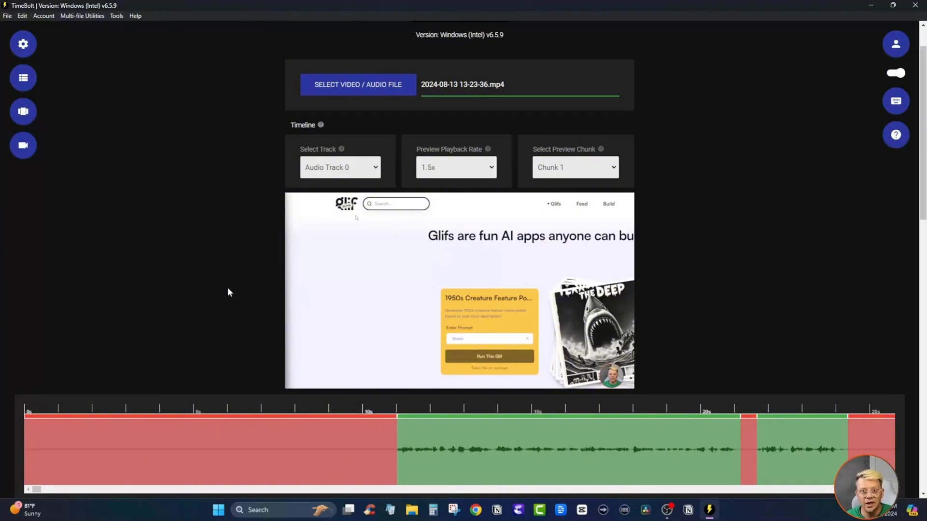
pyautogui.scroll(-2, 227, 288)
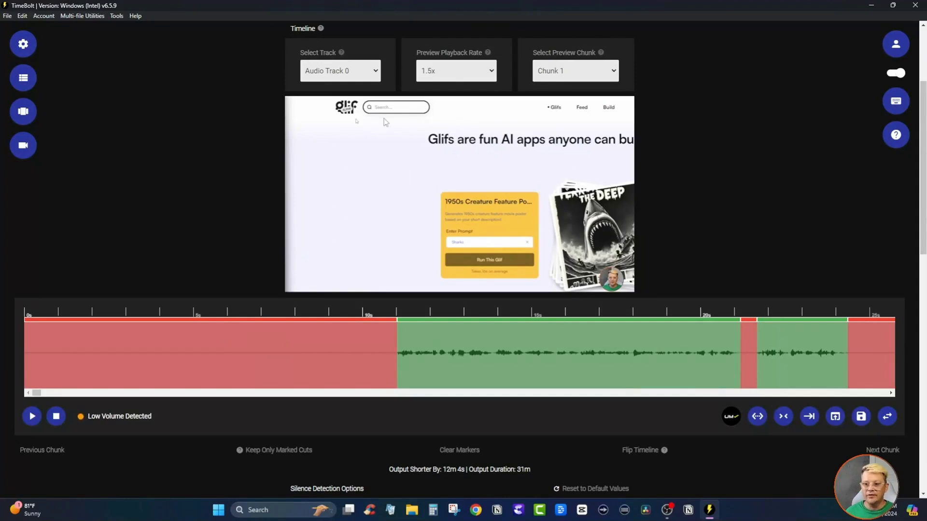
# - Enable the FastForward Silences option in the optional enhancements
pyautogui.scroll(2, 536, 244)
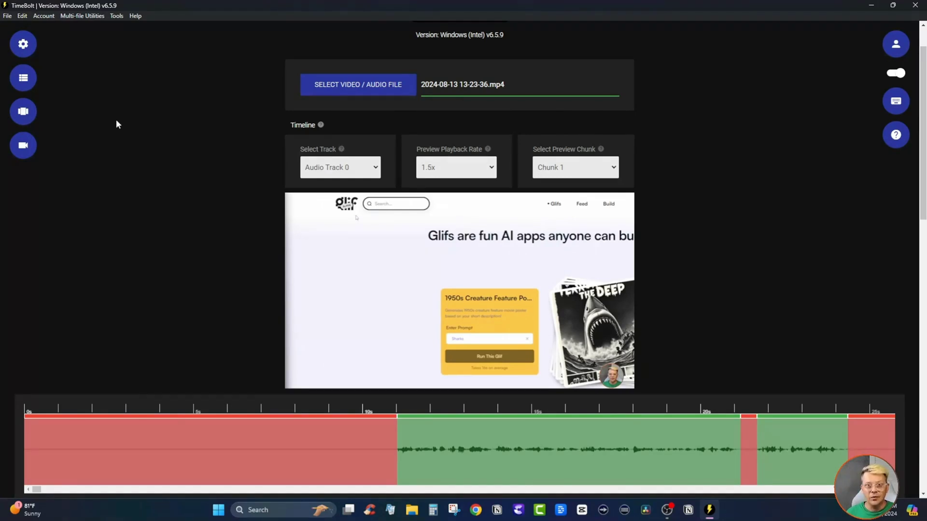
pyautogui.scroll(-15, 186, 210)
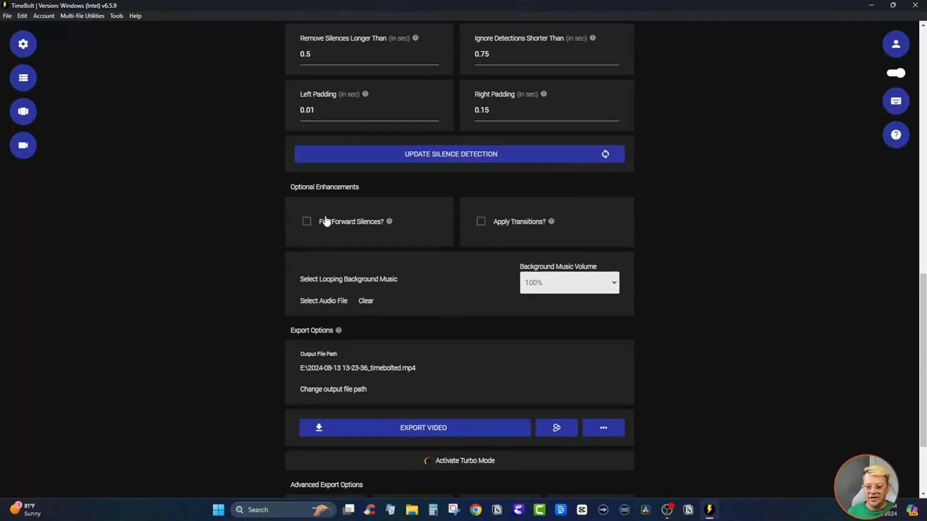
pyautogui.click(359, 223)
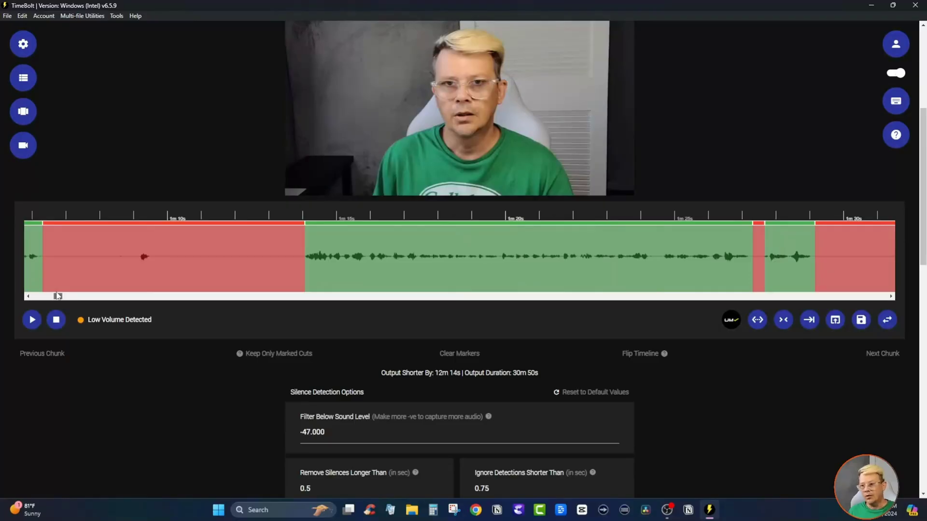
# - Try cycling the long silence from 1:29 to 1:36 through the fast-forward, kept and removed states
pyautogui.moveTo(57, 296); pyautogui.dragTo(62, 296)
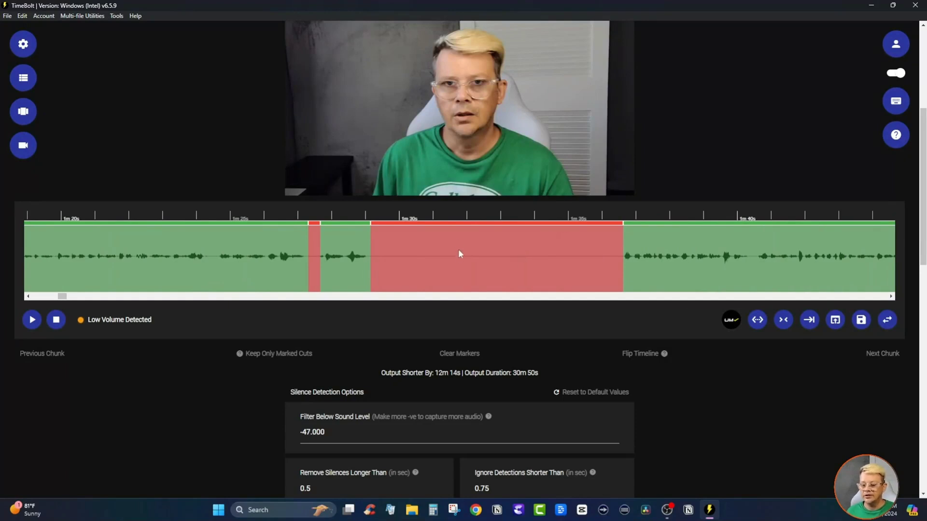
pyautogui.click(530, 252)
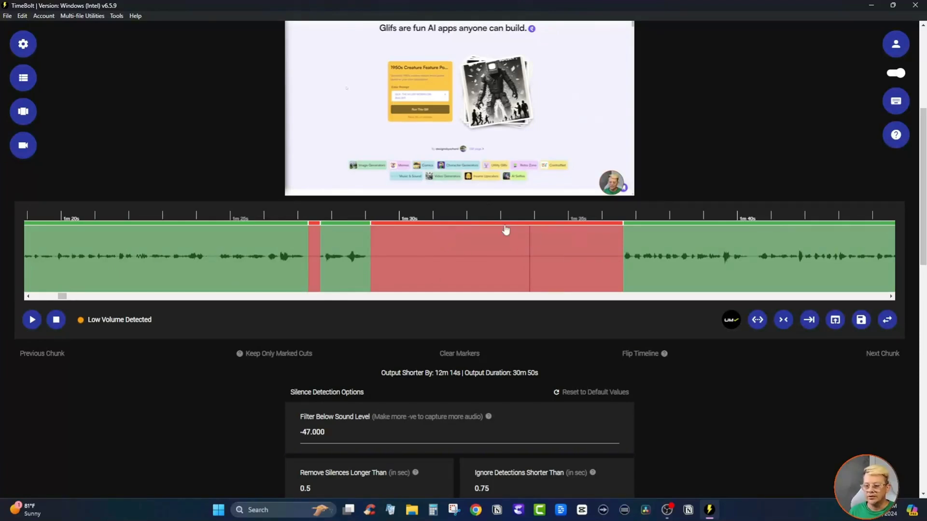
pyautogui.click(505, 230)
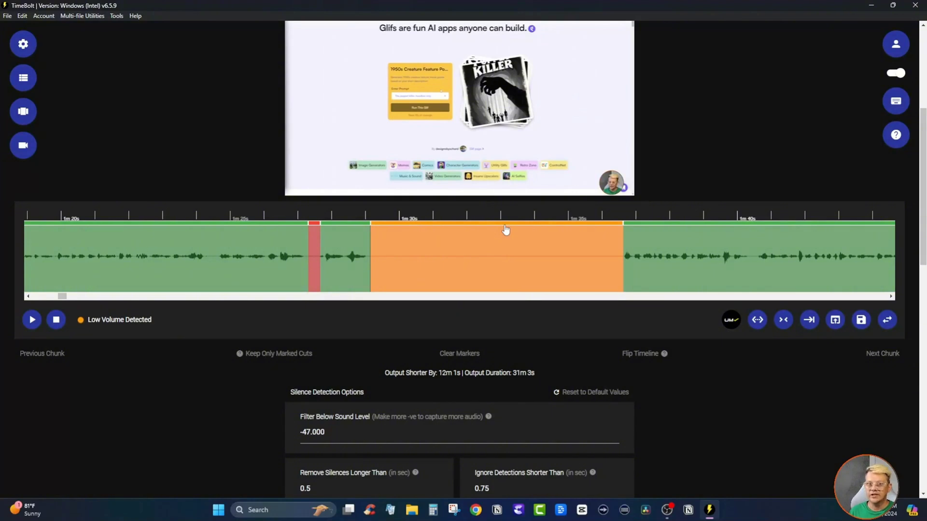
pyautogui.click(505, 230)
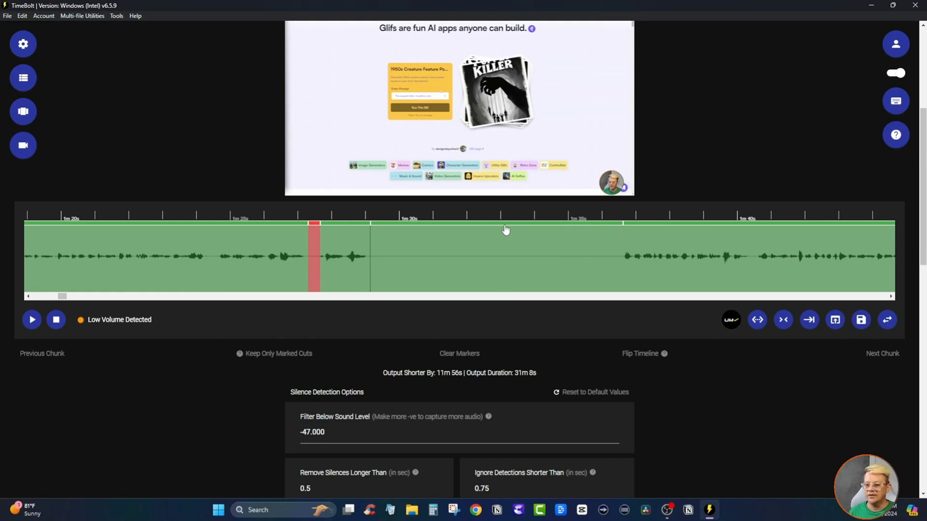
pyautogui.click(505, 230)
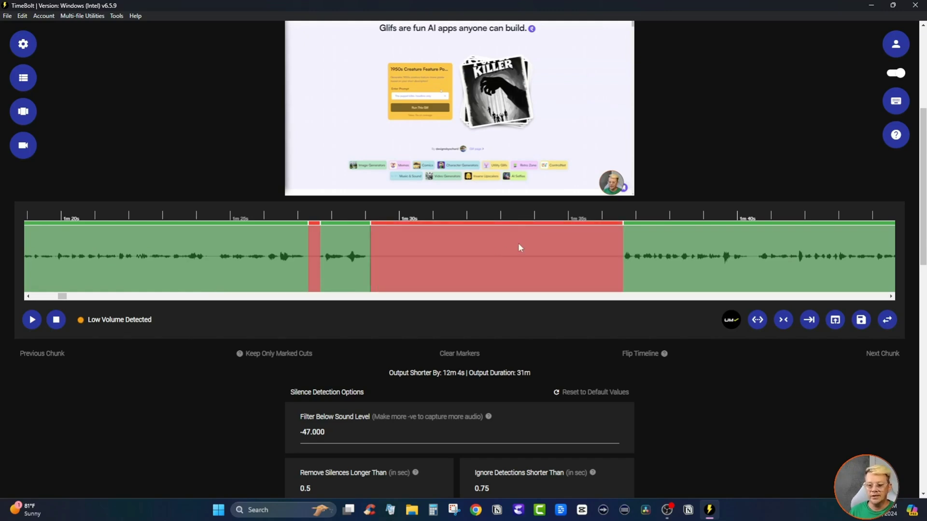
# - Set the silence from 1:29 to 1:36 to fast-forward and preview playback through it
pyautogui.click(542, 257)
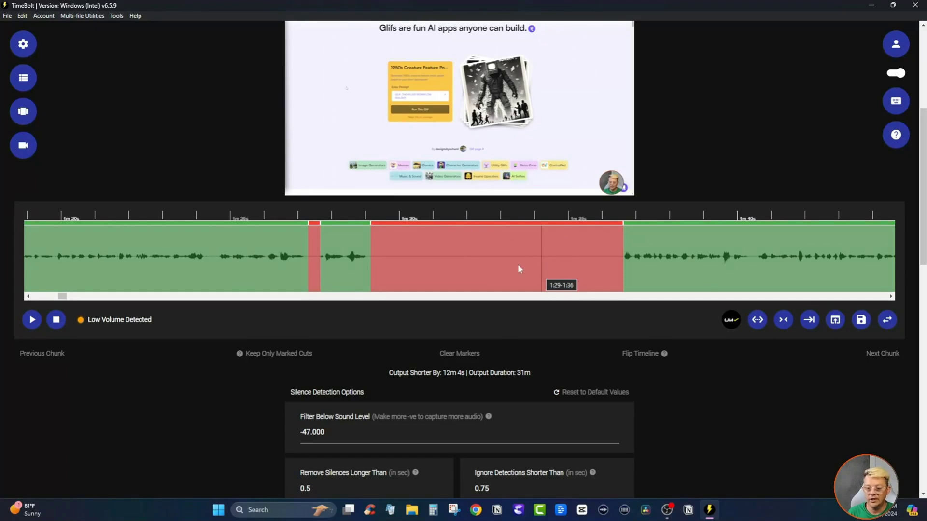
pyautogui.click(556, 268)
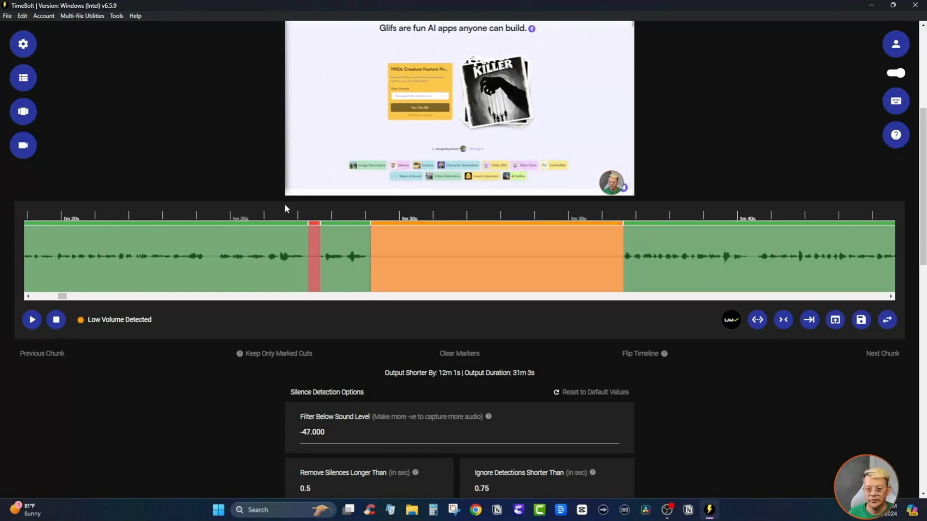
pyautogui.scroll(-3, 167, 262)
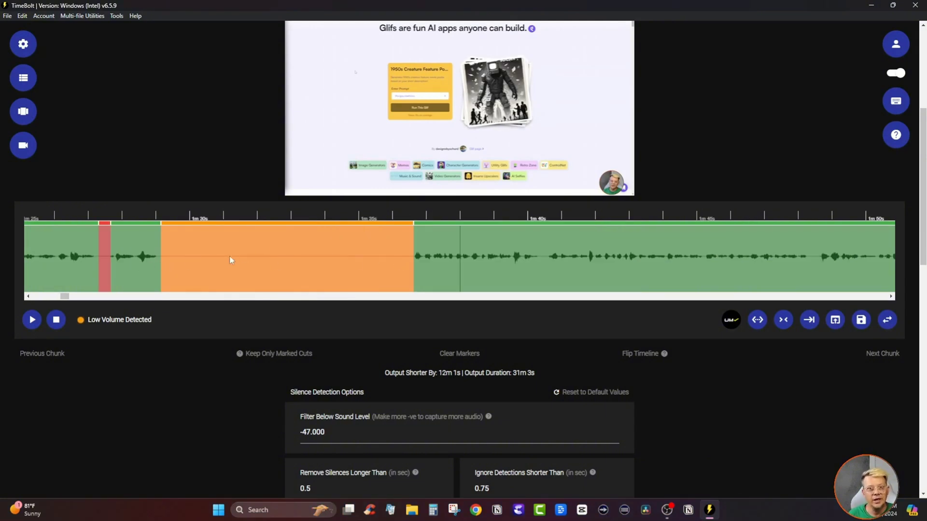
# - Switch the fast-forwarded silence from 1:29 to 1:36 back and forth between kept and removed, comparing the preview
pyautogui.click(312, 251)
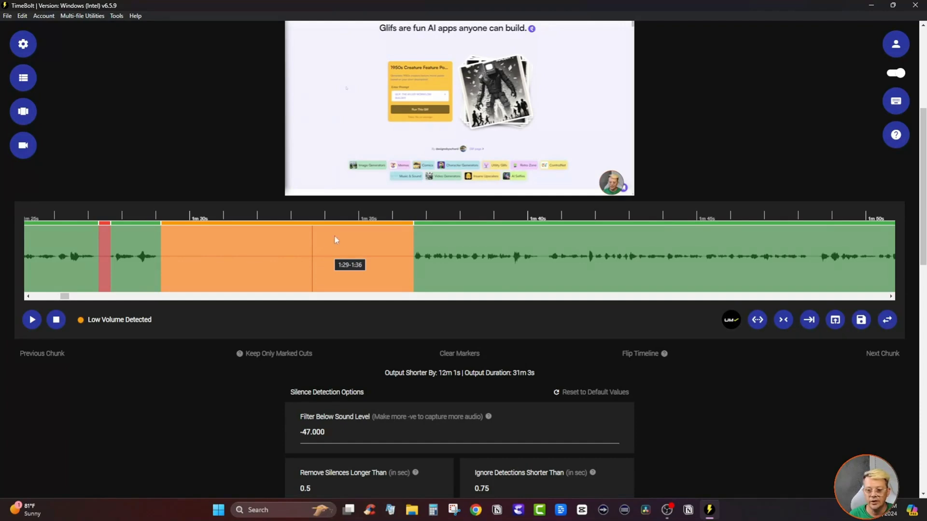
pyautogui.click(345, 252)
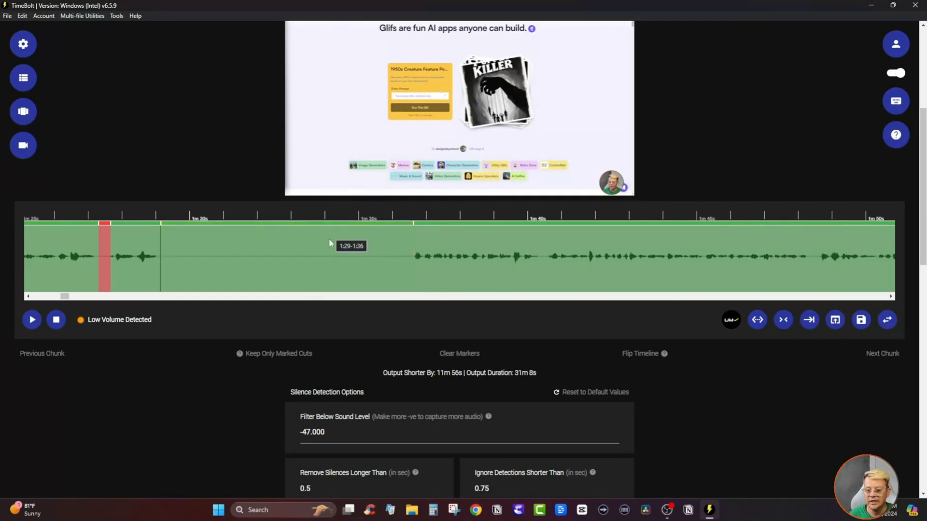
pyautogui.click(326, 249)
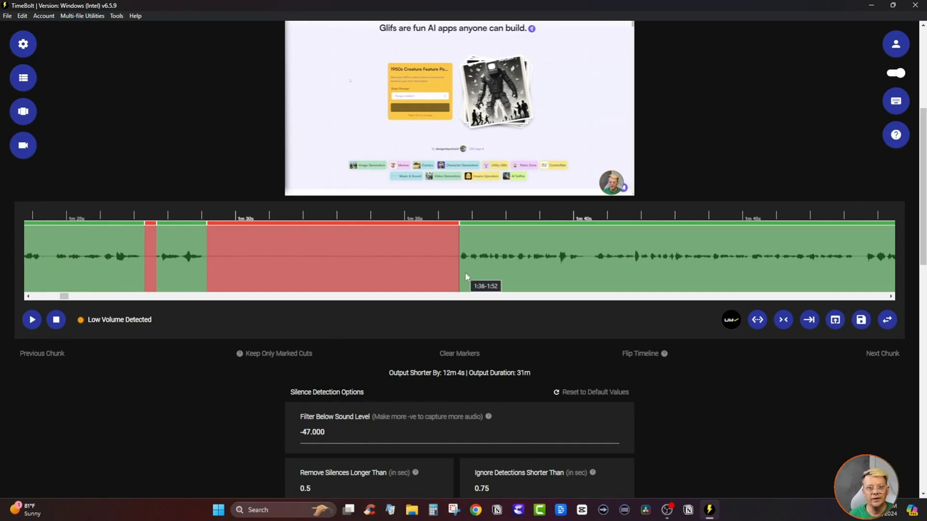
pyautogui.click(430, 283)
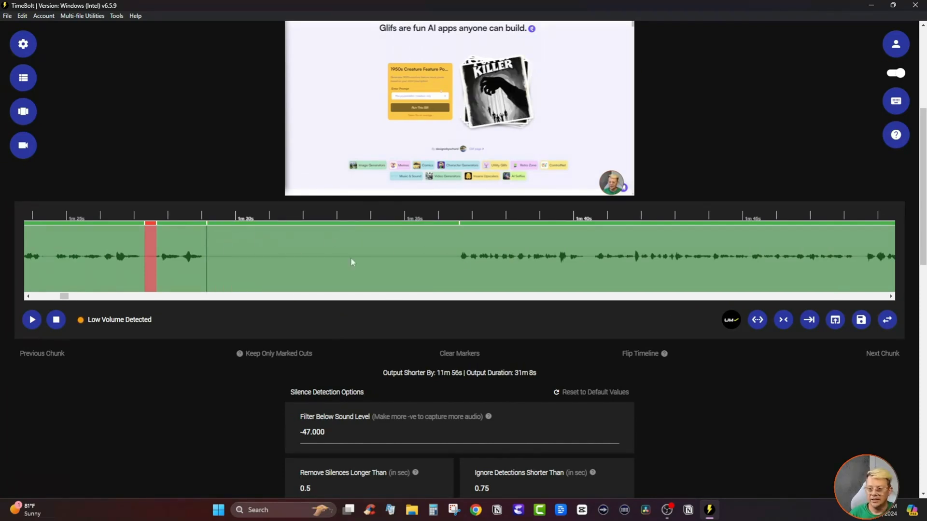
pyautogui.click(206, 271)
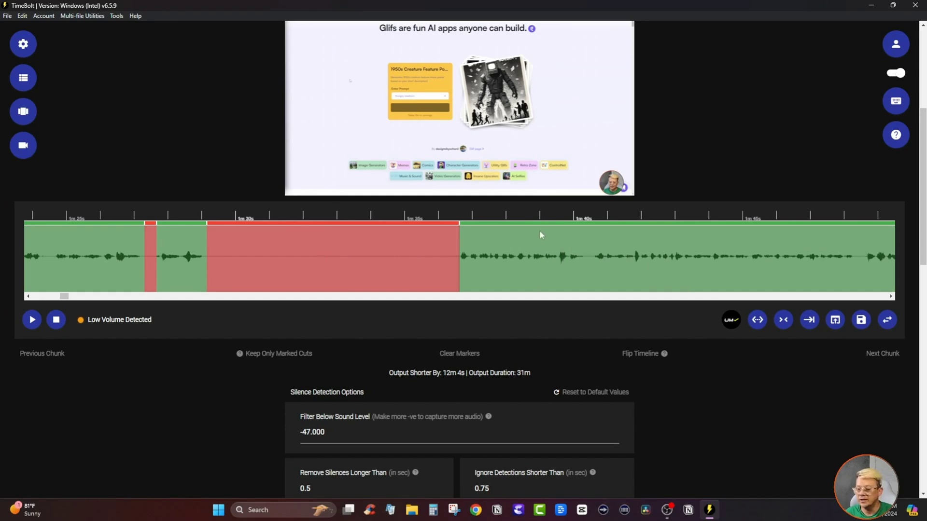
# - Split the spoken section that starts at 1:36 at about 1m 40s
pyautogui.click(590, 273)
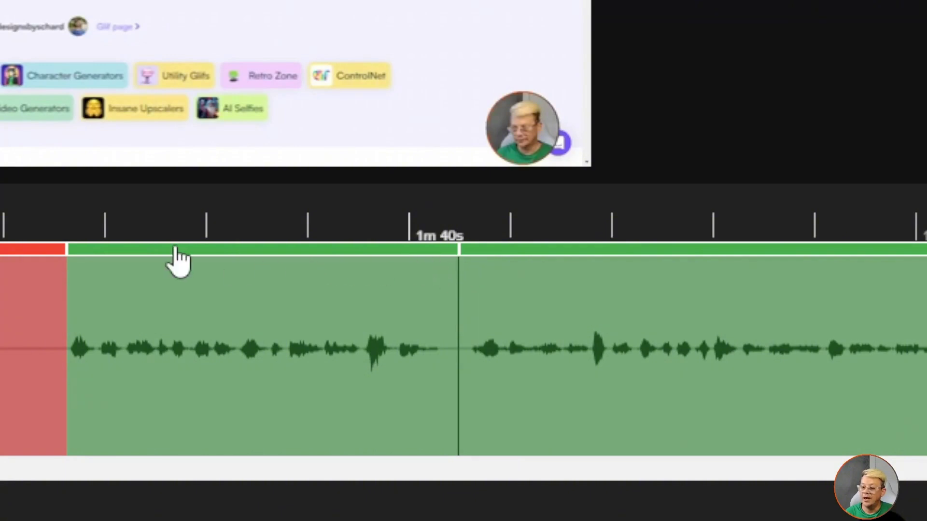
pyautogui.click(285, 310)
pyautogui.hscroll(4, 243, 321)
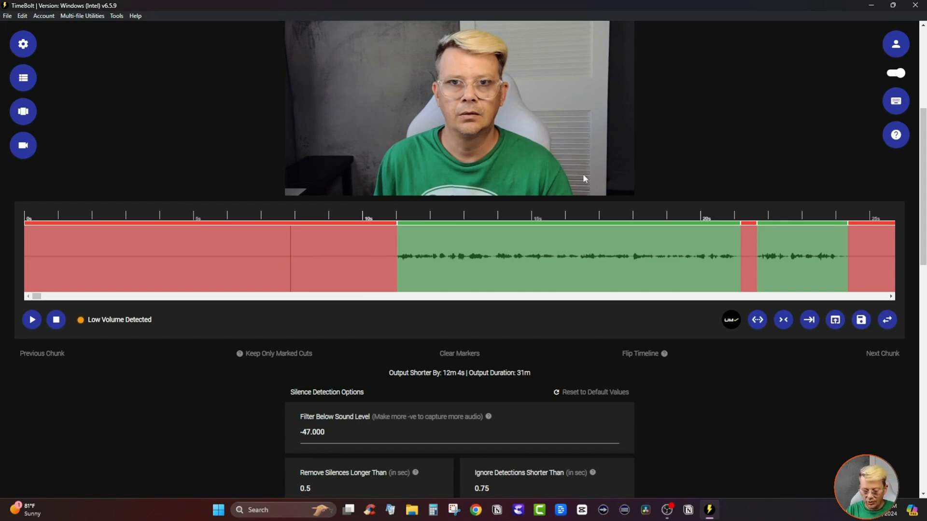
# - Play the recording from the opening silence and remove the sections at about 11–21 s and 0:50–0:51 during playback
pyautogui.press('space')
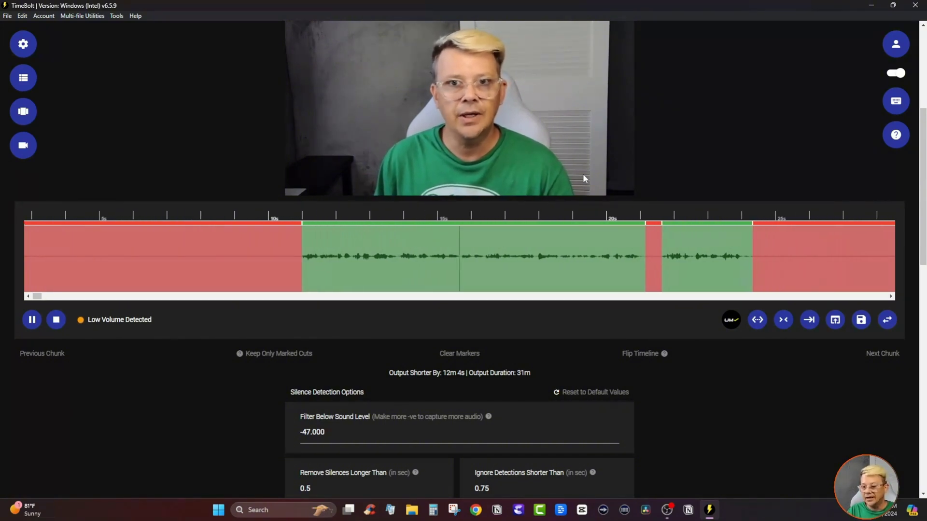
pyautogui.press('x')
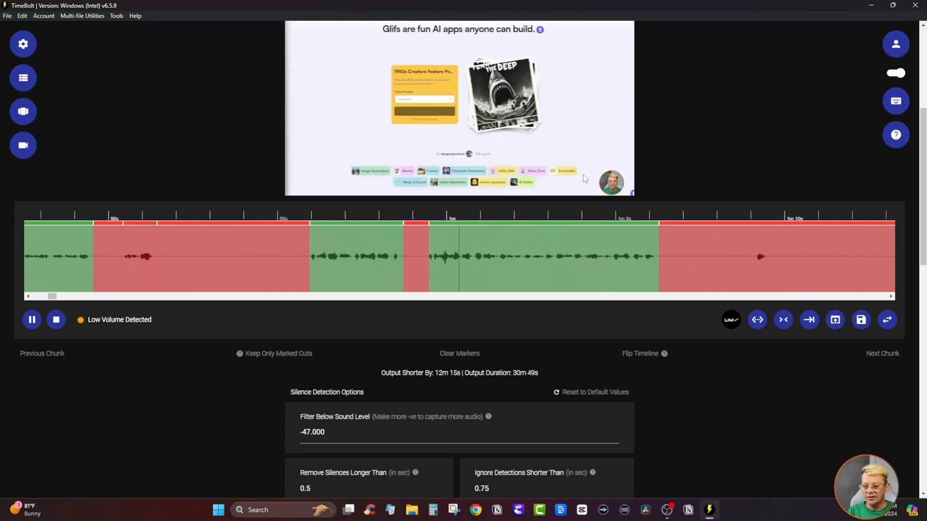
pyautogui.press('space')
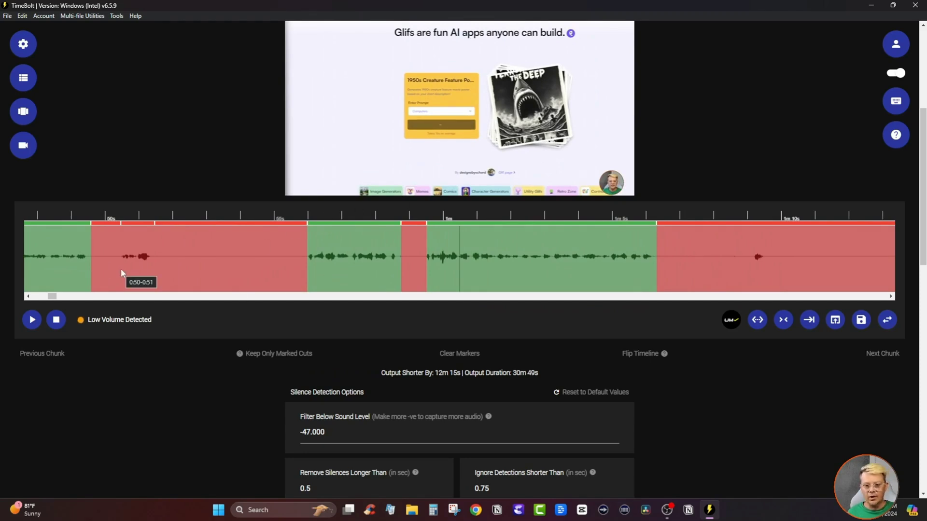
# - Examine the fast-forward settings, the export options and the additional clip, render queue and chapter export choices
pyautogui.scroll(-1, 516, 263)
pyautogui.scroll(-2, 516, 263)
pyautogui.scroll(6, 334, 271)
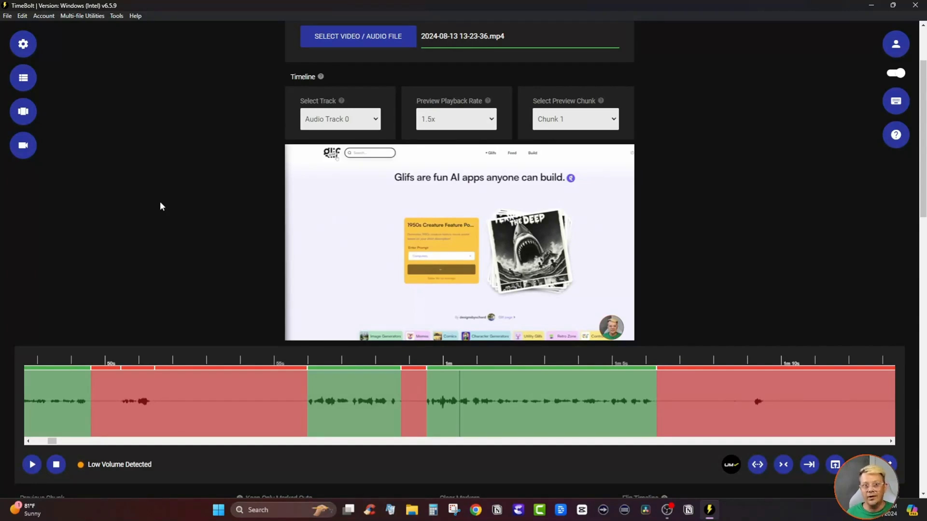
pyautogui.scroll(2, 165, 217)
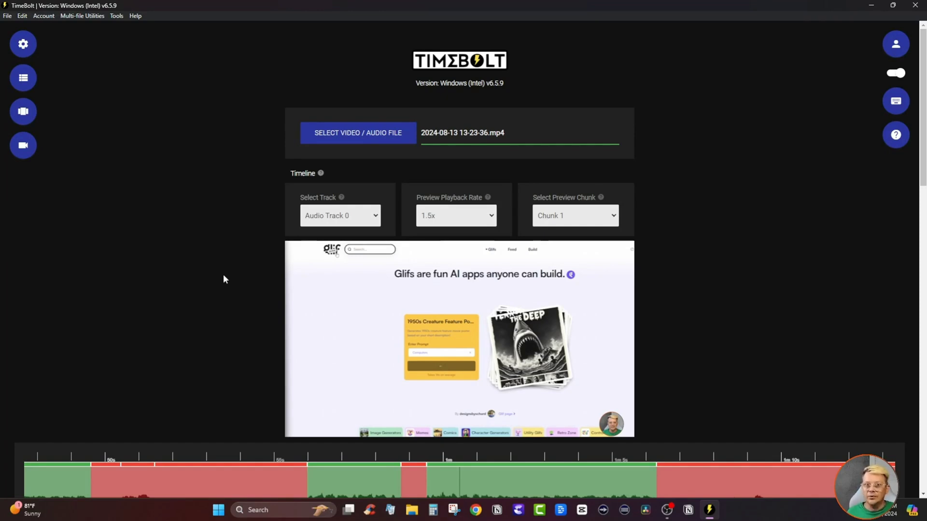
pyautogui.scroll(-5, 223, 279)
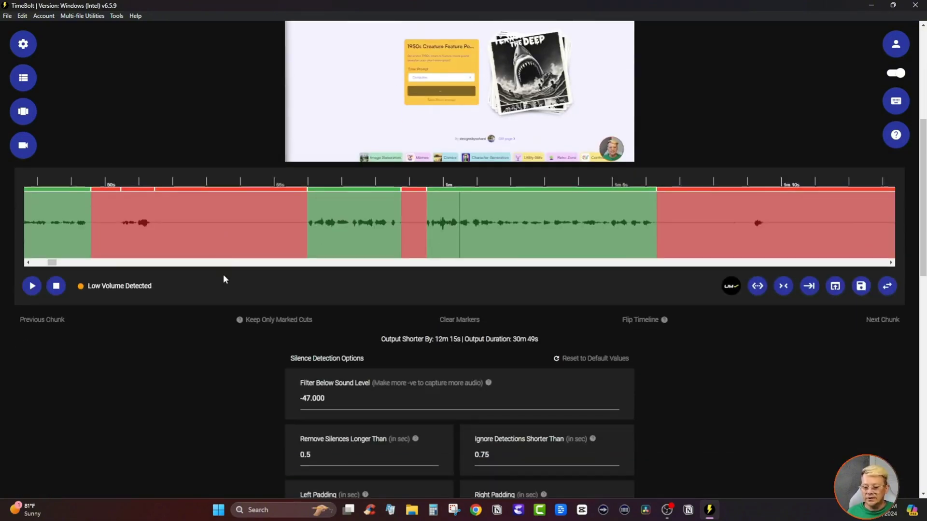
pyautogui.scroll(2, 223, 279)
pyautogui.scroll(-12, 223, 279)
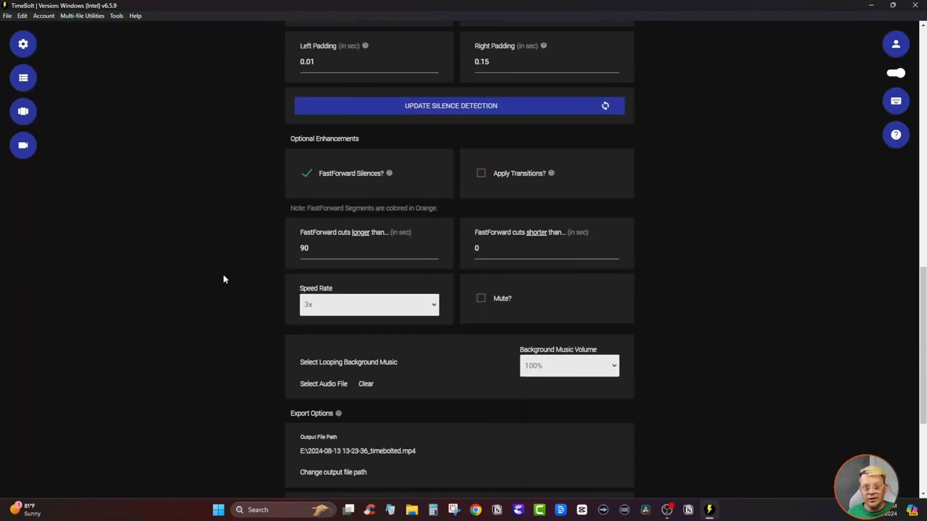
pyautogui.scroll(-2, 224, 279)
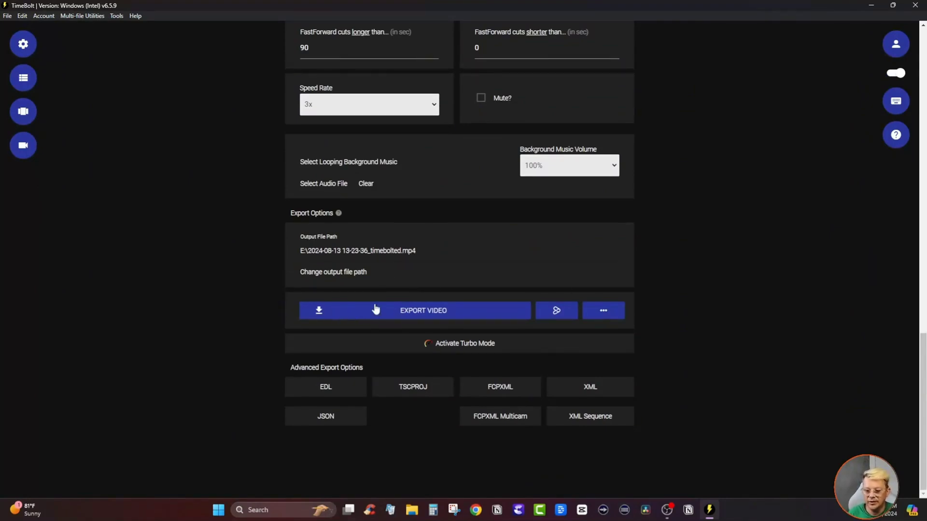
pyautogui.click(609, 314)
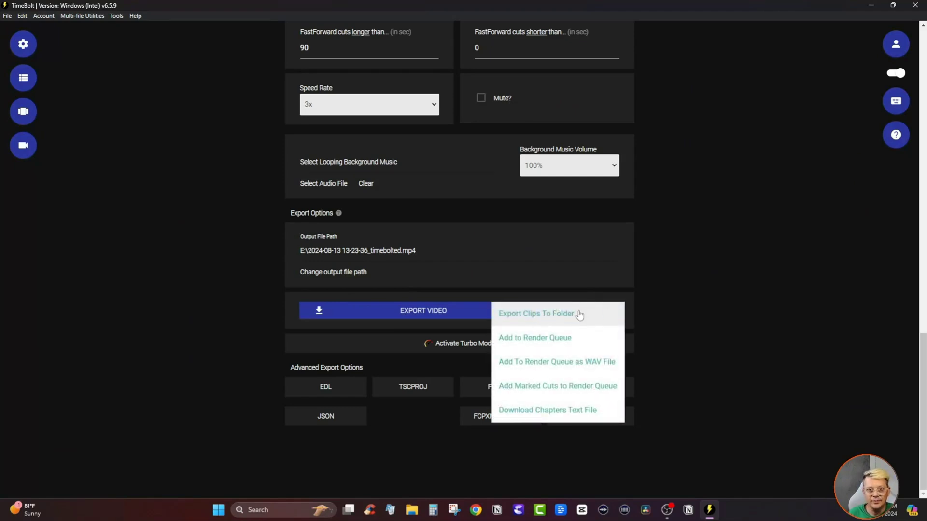
pyautogui.click(688, 296)
pyautogui.scroll(10, 683, 295)
pyautogui.scroll(-3, 681, 292)
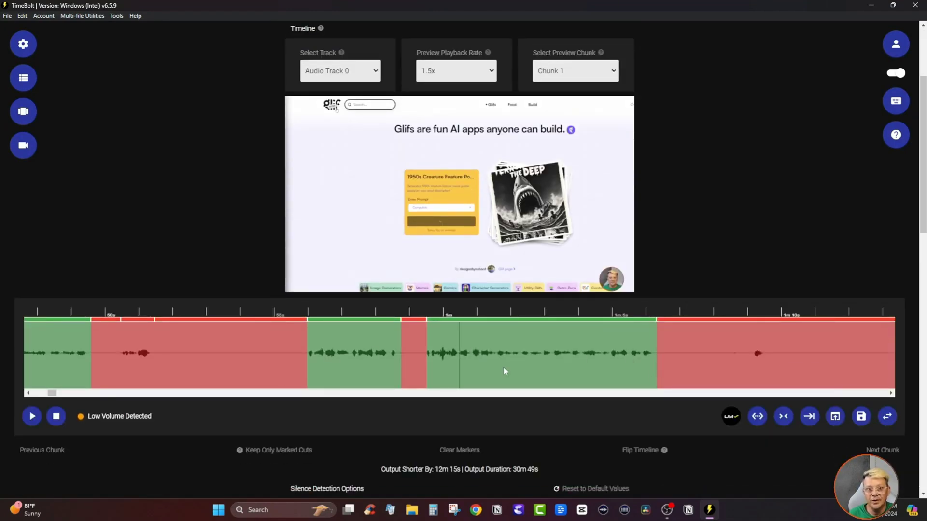
pyautogui.moveTo(505, 367)
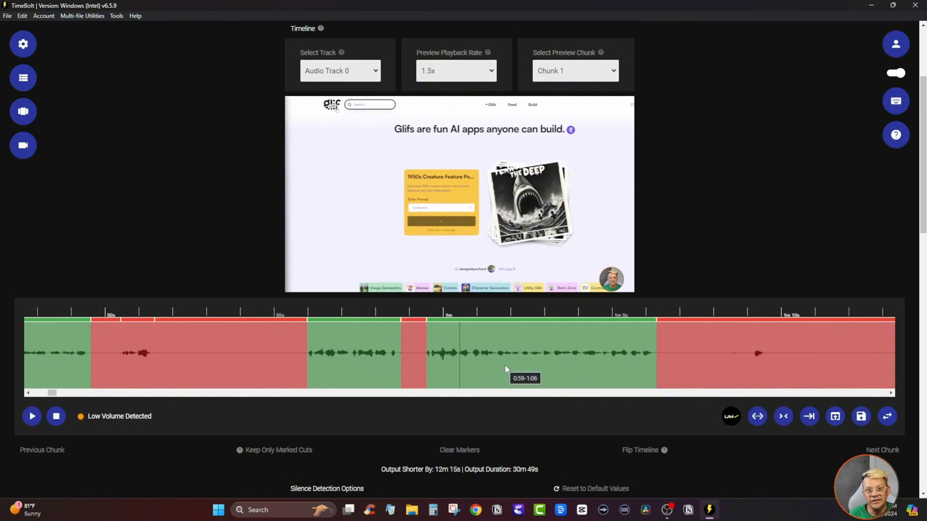
pyautogui.scroll(-10, 251, 314)
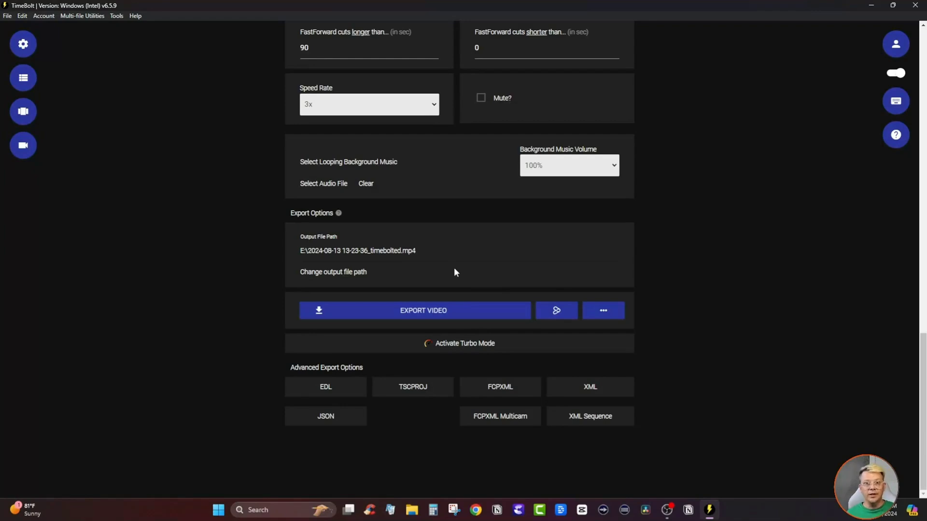
pyautogui.scroll(15, 454, 273)
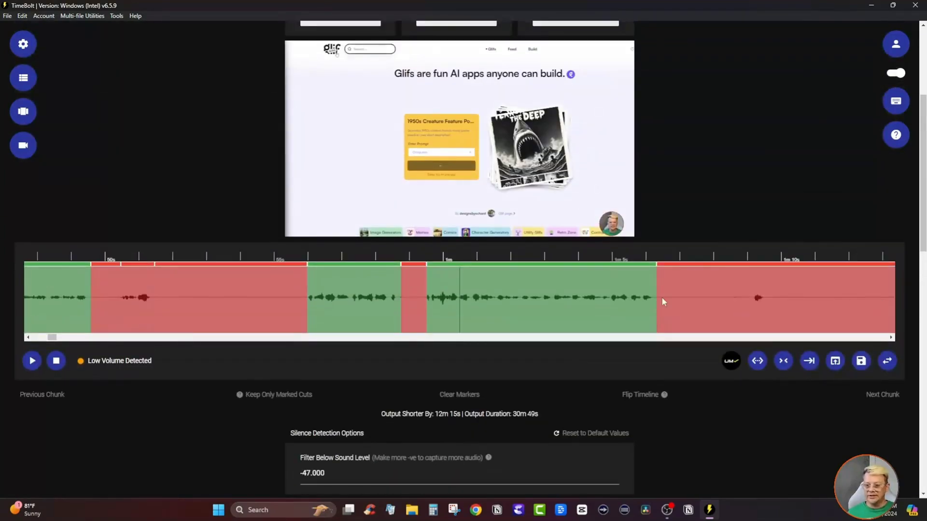
pyautogui.scroll(-15, 522, 319)
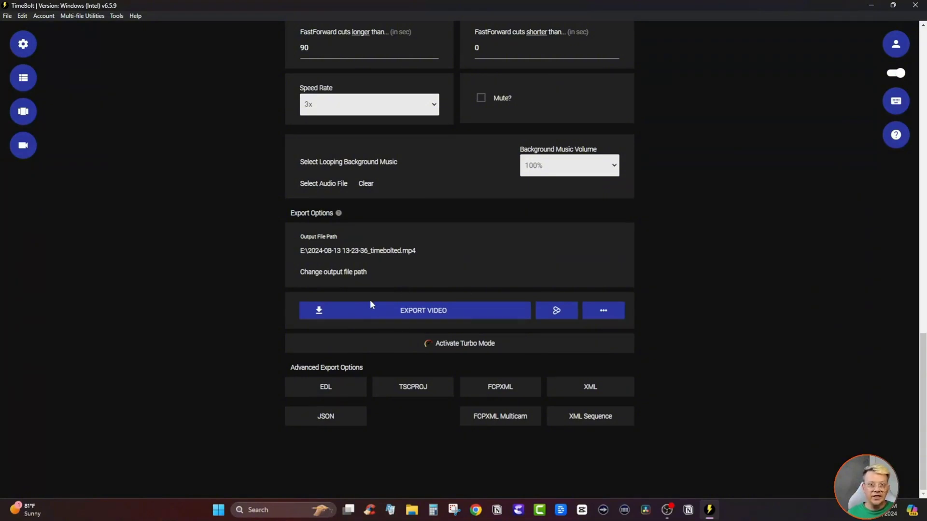
pyautogui.click(396, 315)
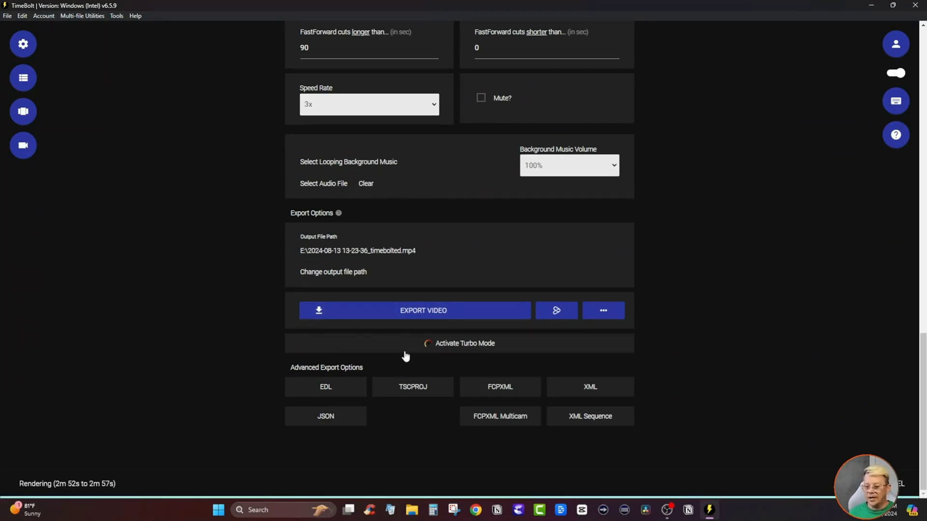
pyautogui.click(476, 348)
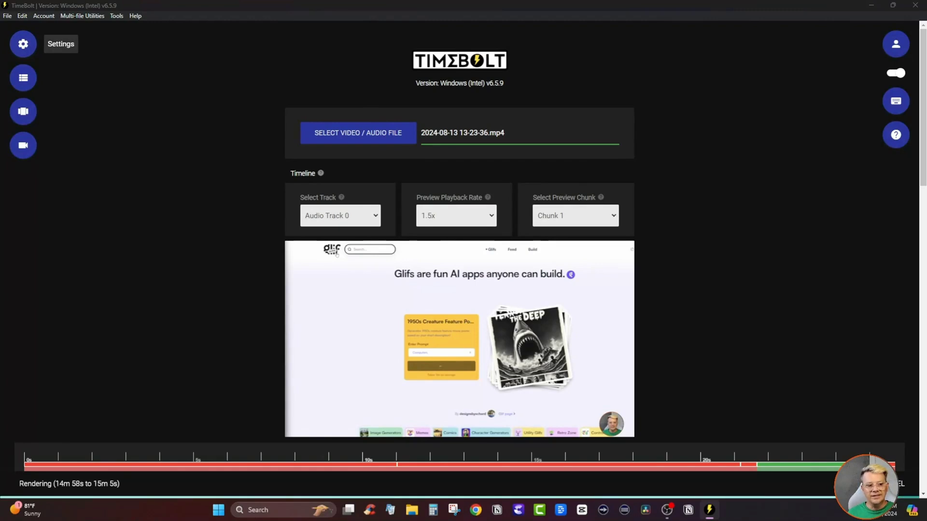
# - Open the application settings and review the audio pre-processing, timeline, custom punch, export and scratch directory options
pyautogui.click(23, 44)
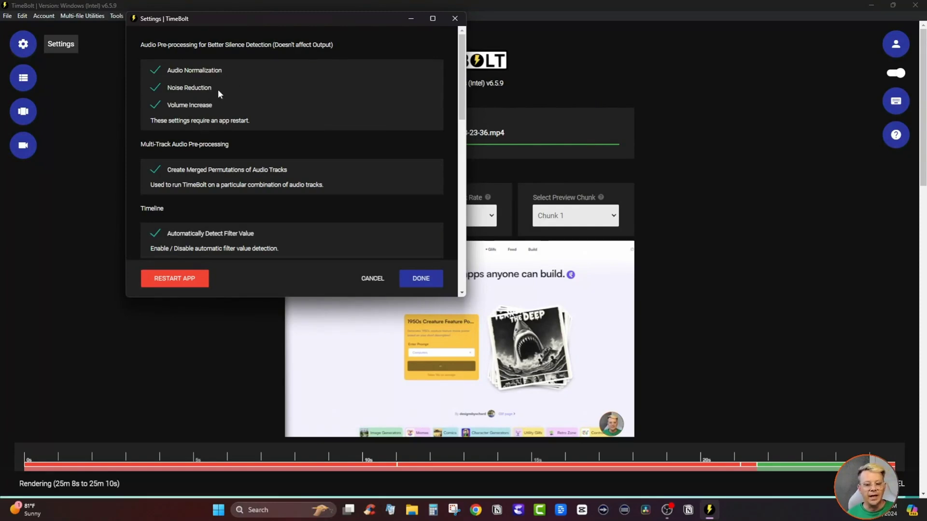
pyautogui.scroll(-2, 311, 128)
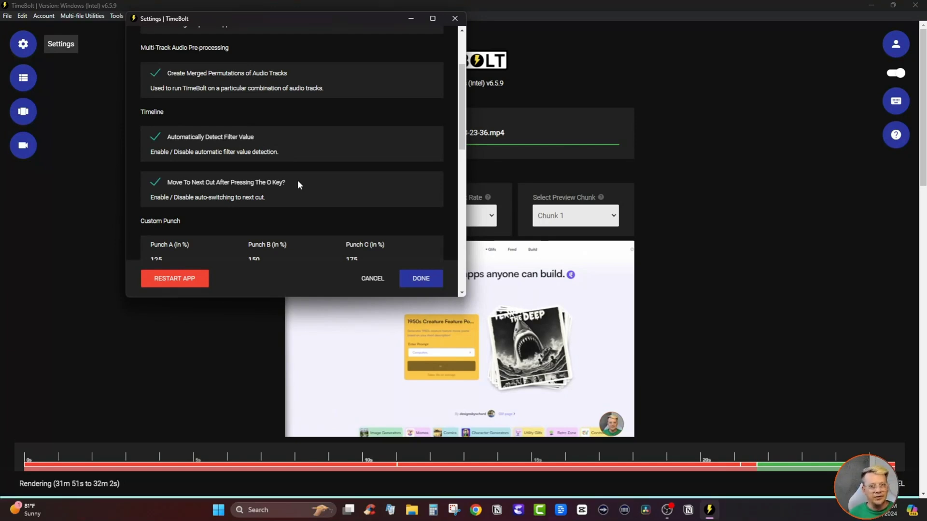
pyautogui.scroll(-3, 297, 181)
pyautogui.scroll(3, 306, 114)
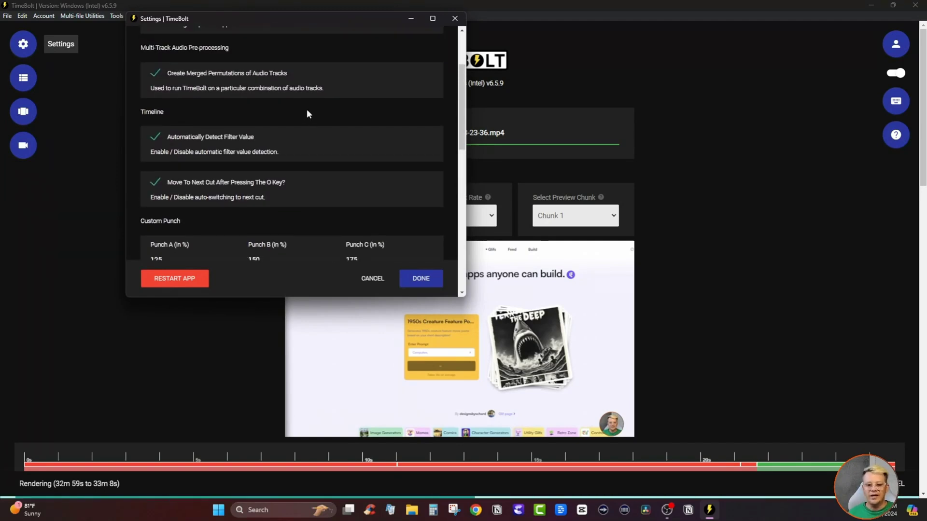
pyautogui.scroll(-4, 225, 150)
pyautogui.scroll(-5, 270, 147)
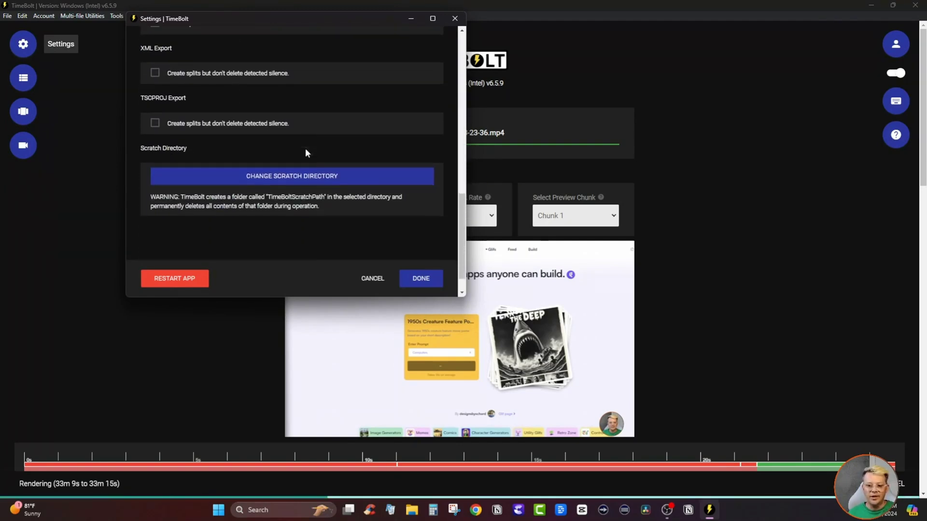